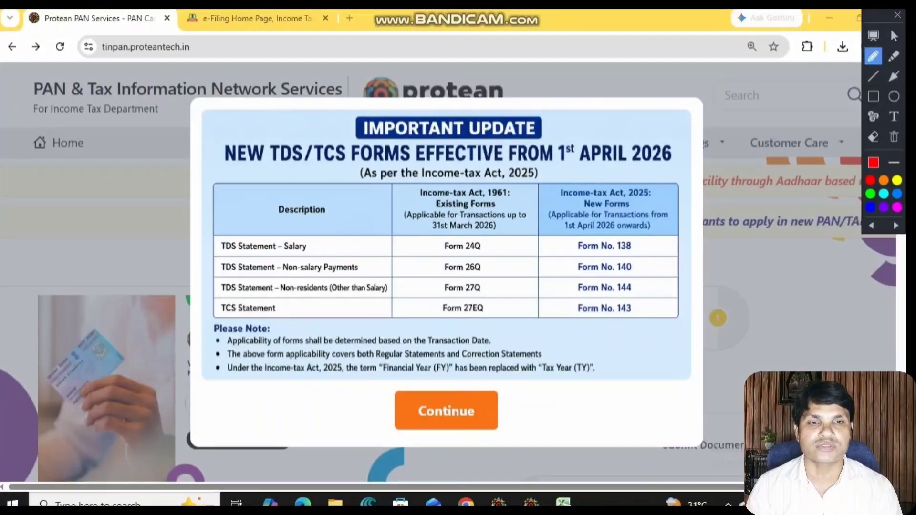
Tick and underline the April 2026 effective date, and underline the Salary row's Form 24Q and Form No. 138 in red
drag(676, 145, 710, 125)
drag(583, 175, 667, 178)
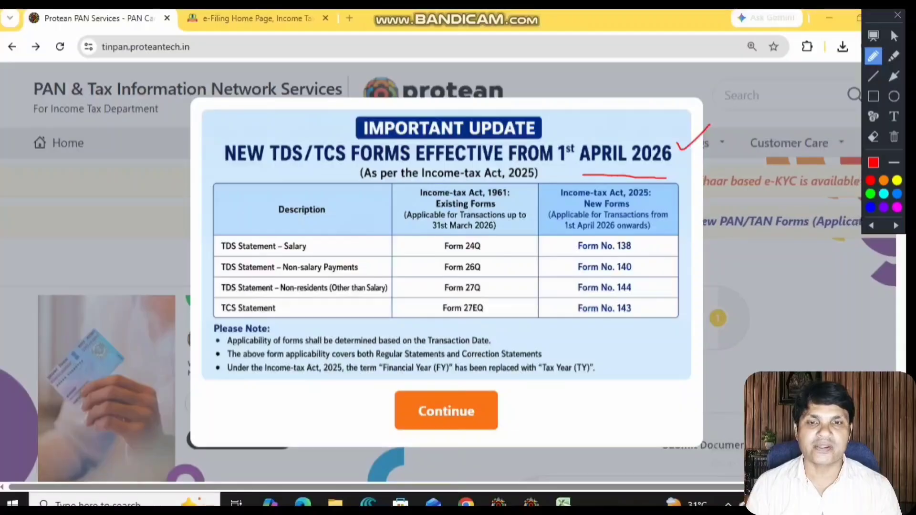
drag(305, 255, 331, 257)
drag(615, 257, 661, 253)
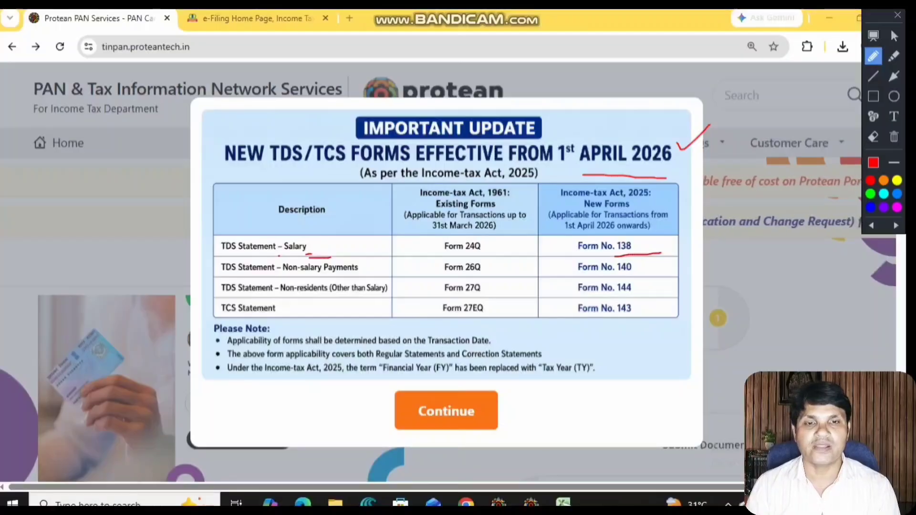
drag(445, 252, 496, 255)
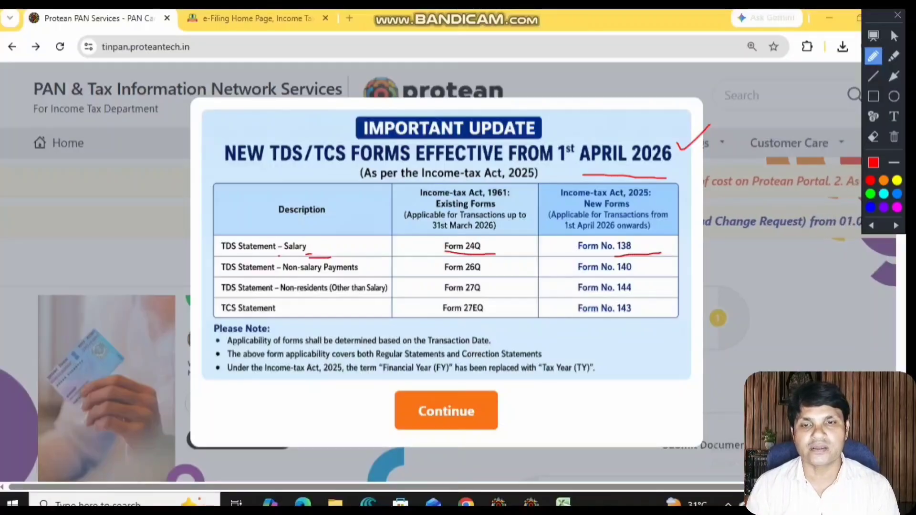
Underline the non-salary, non-resident and TCS rows with new forms 140, 144 and 143, and circle Form No. 138 in red
drag(279, 277, 357, 275)
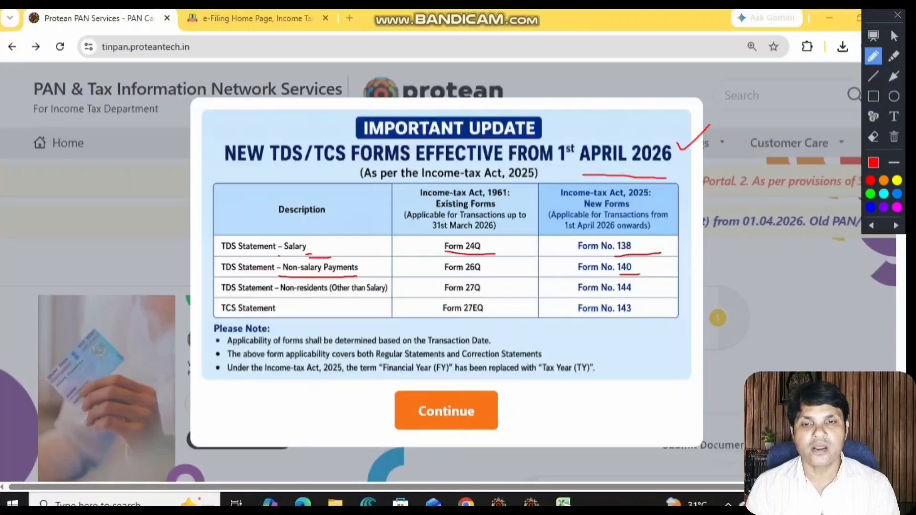
drag(279, 297, 344, 301)
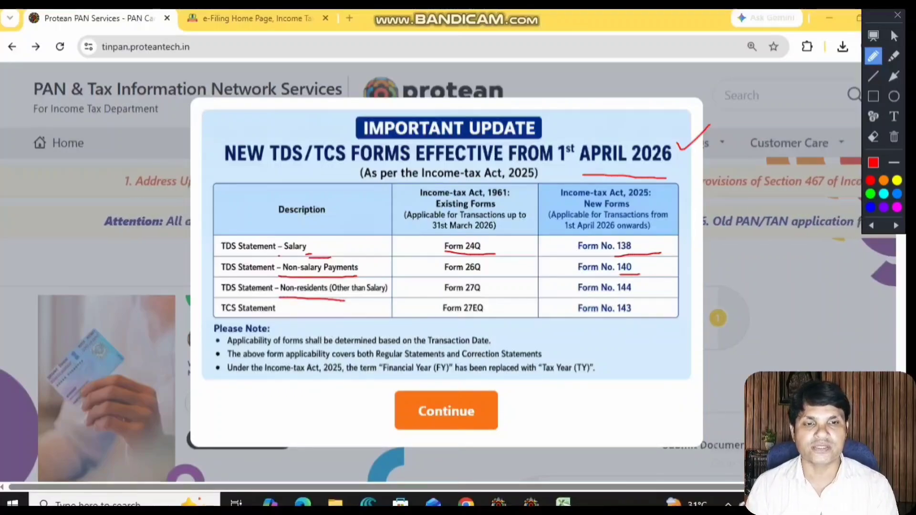
drag(617, 298, 651, 295)
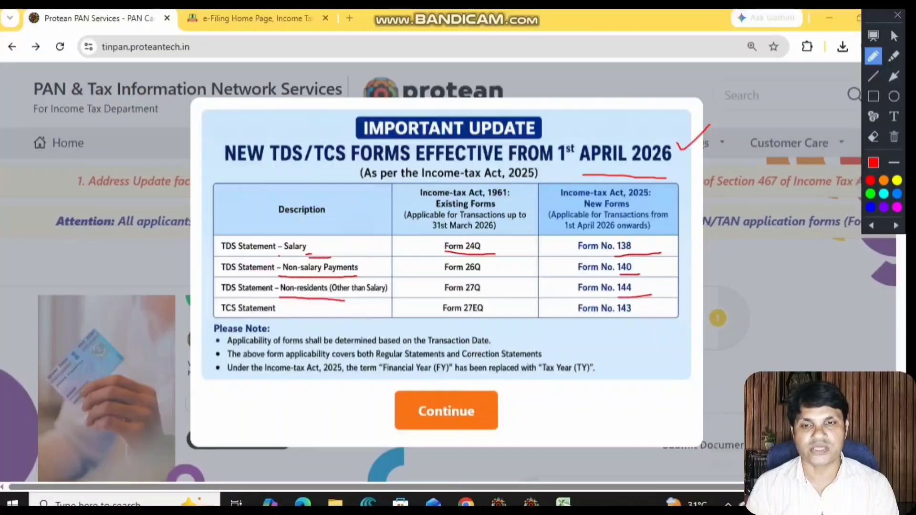
drag(267, 320, 295, 312)
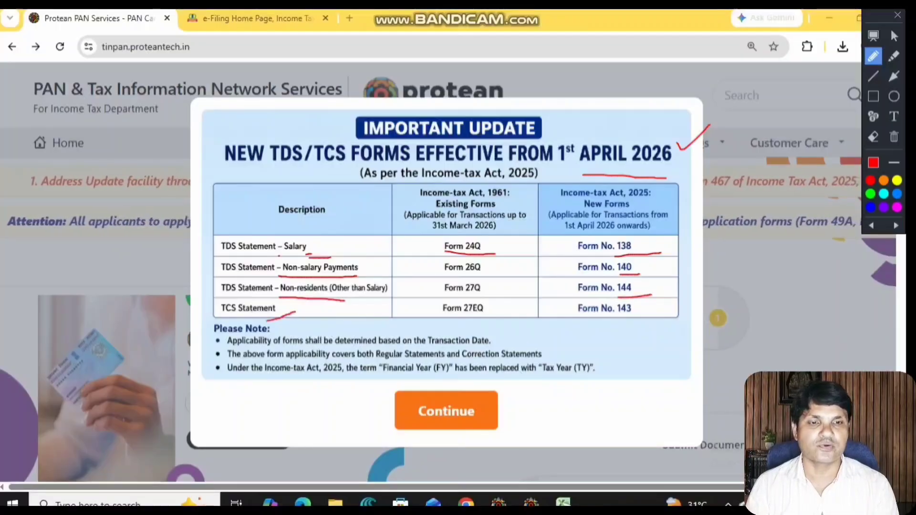
drag(625, 323, 676, 313)
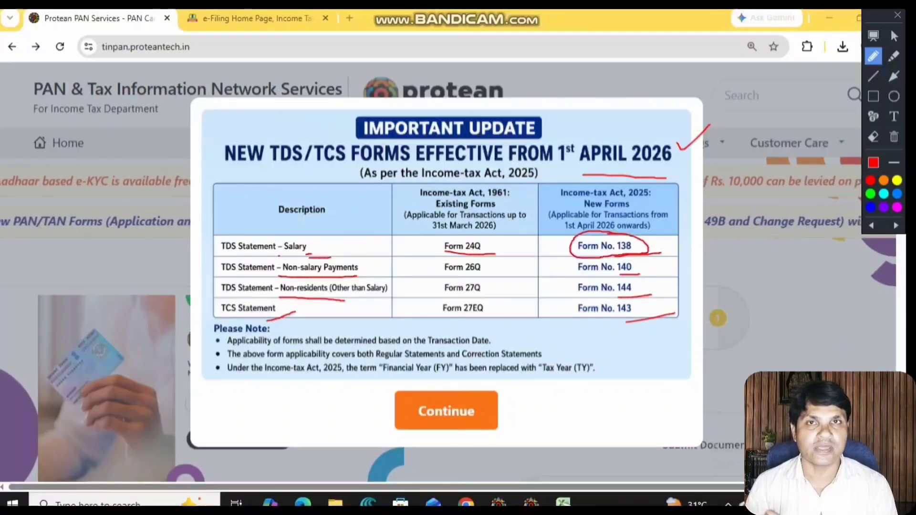
drag(611, 233, 616, 234)
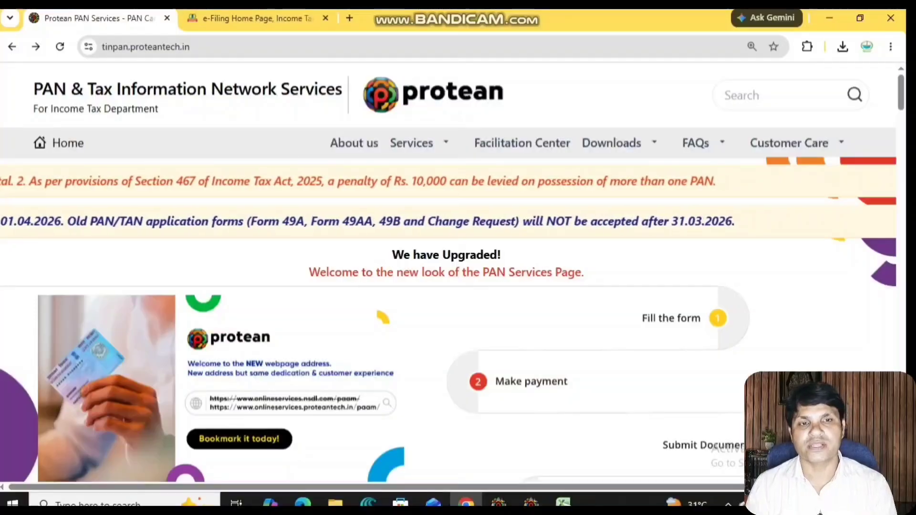
Open the e-TDS/e-TCS downloads page for regular quarterly returns
mouse_move(611, 143)
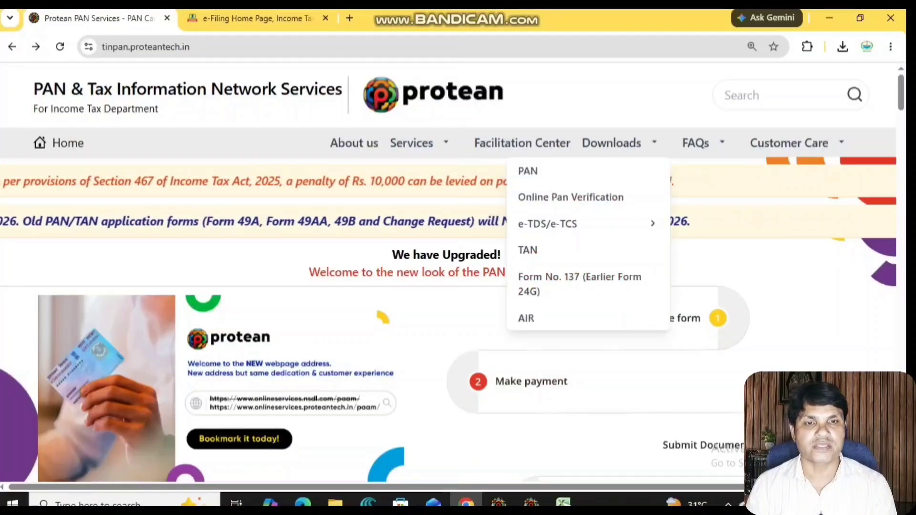
mouse_move(573, 224)
mouse_move(723, 224)
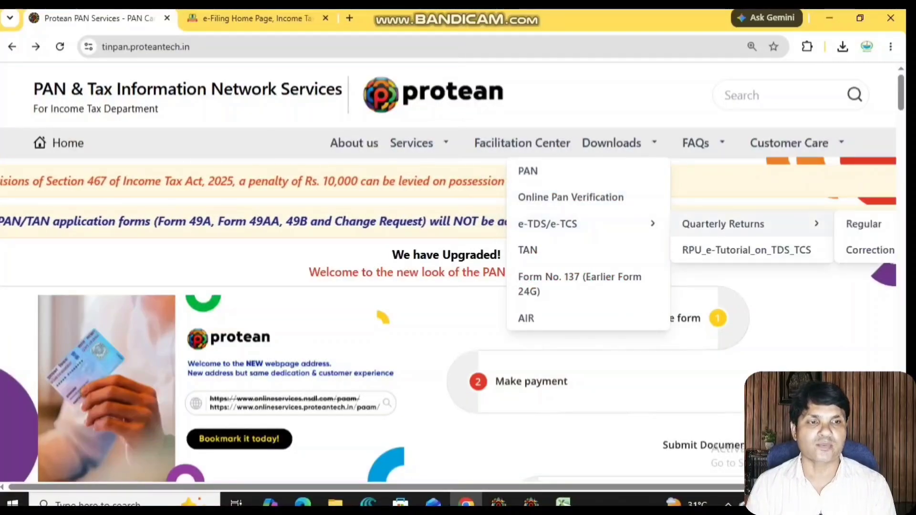
click(863, 224)
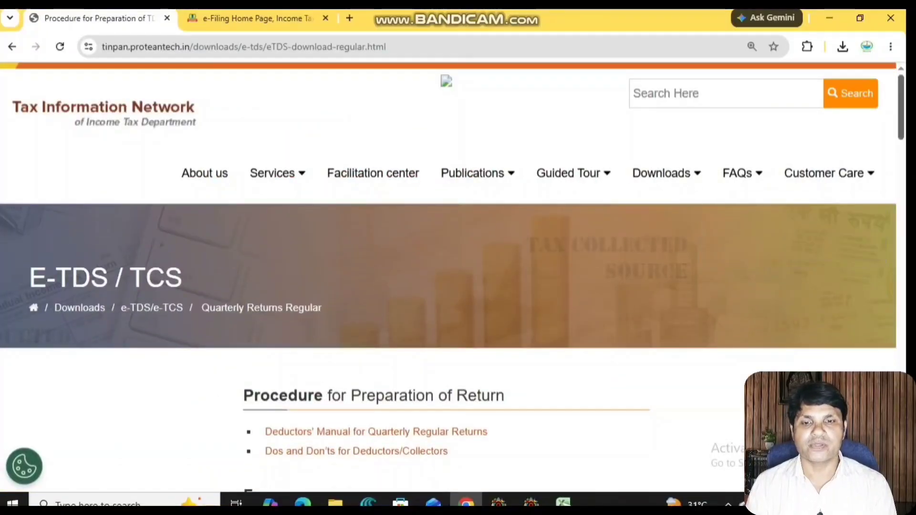
Find the Protean Return Preparation Utility section and mark the RPU version 1.1 link and its TY 2026-27 applicability in red
scroll(449, 334, down, 15)
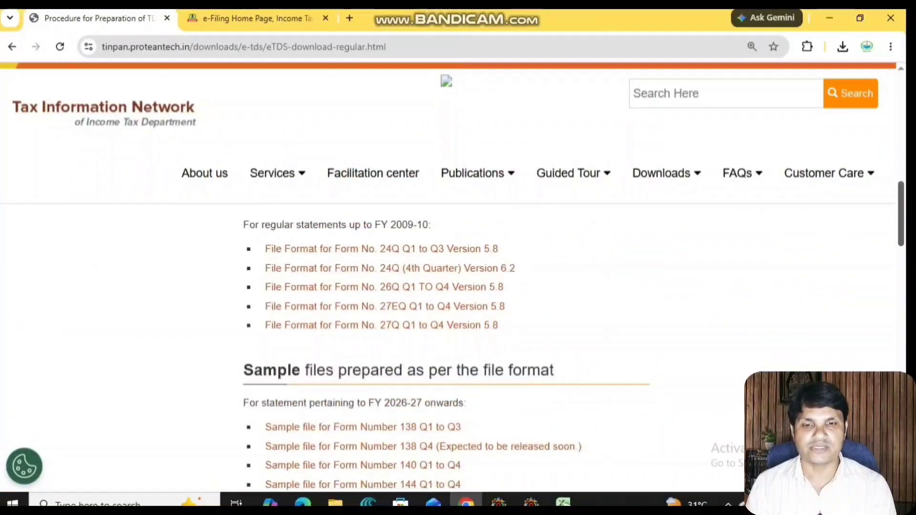
scroll(448, 334, down, 5)
key(ctrl+alt+d)
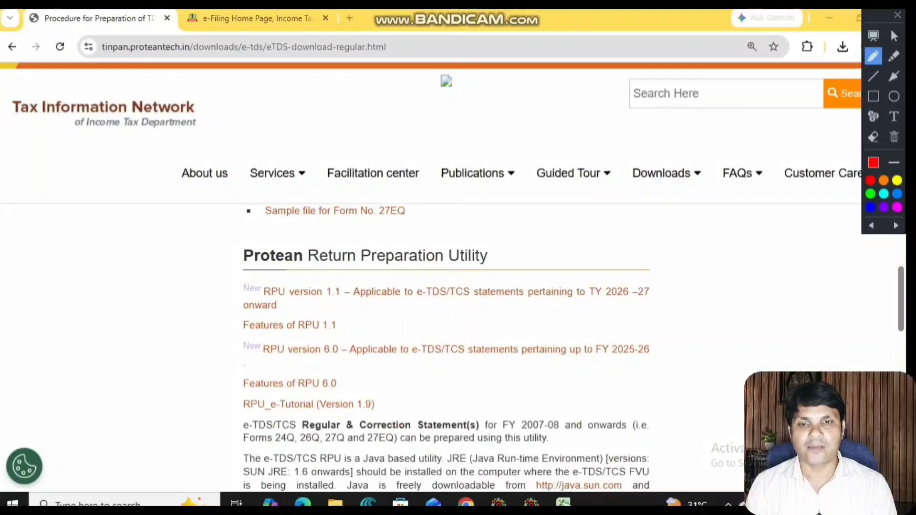
mouse_move(200, 293)
mouse_down()
mouse_move(246, 259)
mouse_move(212, 340)
mouse_up()
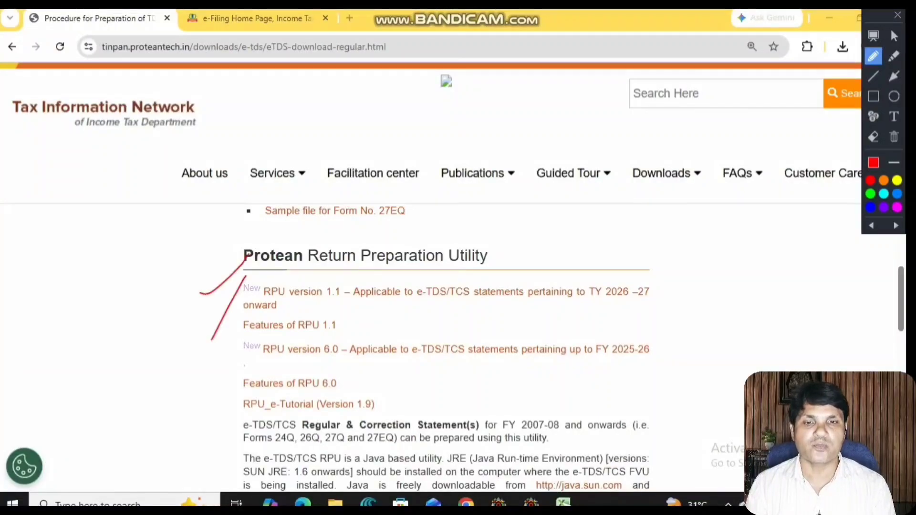
drag(281, 302, 358, 307)
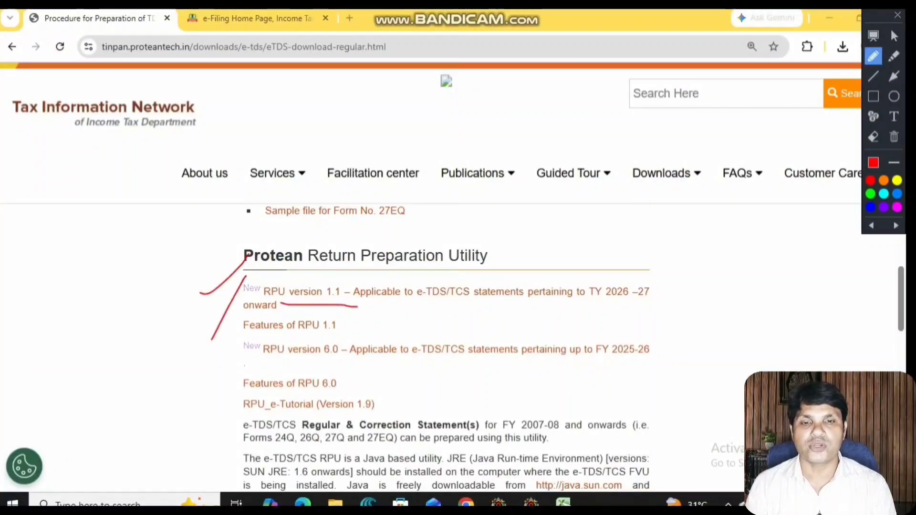
drag(517, 306, 640, 305)
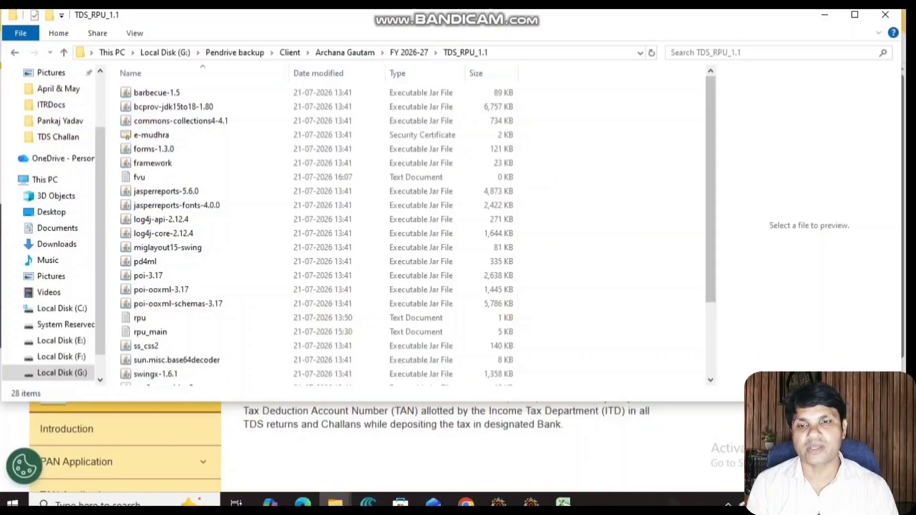
Launch TDS_RPU_1.1 from the TDS_RPU_1.1 folder and start a new regular statement for Form 138
scroll(363, 229, down, 3)
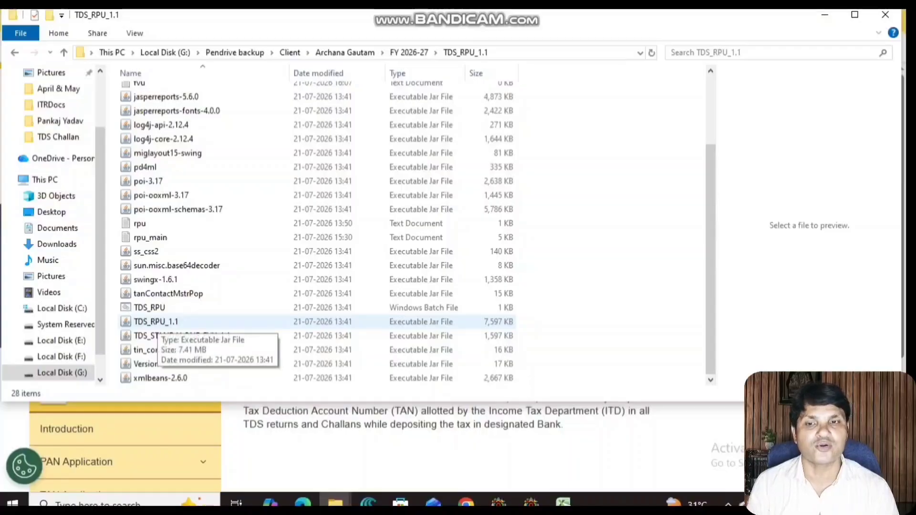
double_click(156, 323)
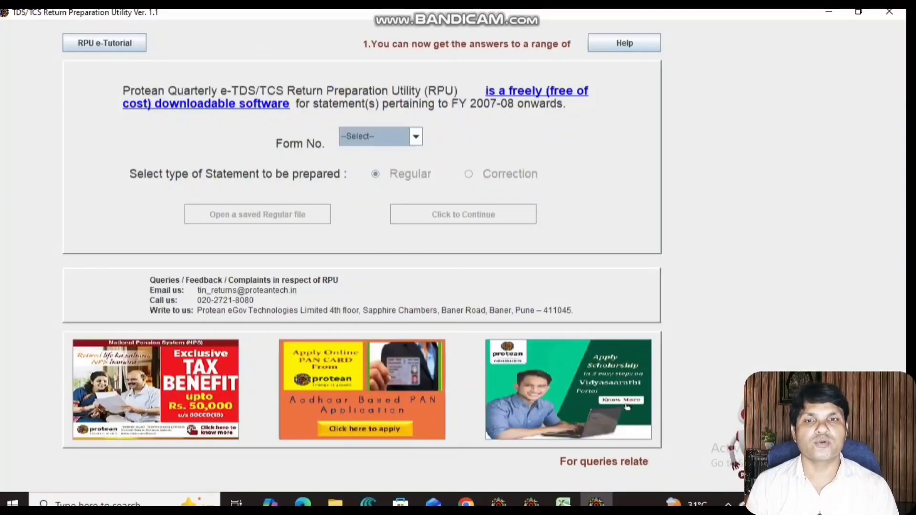
click(415, 136)
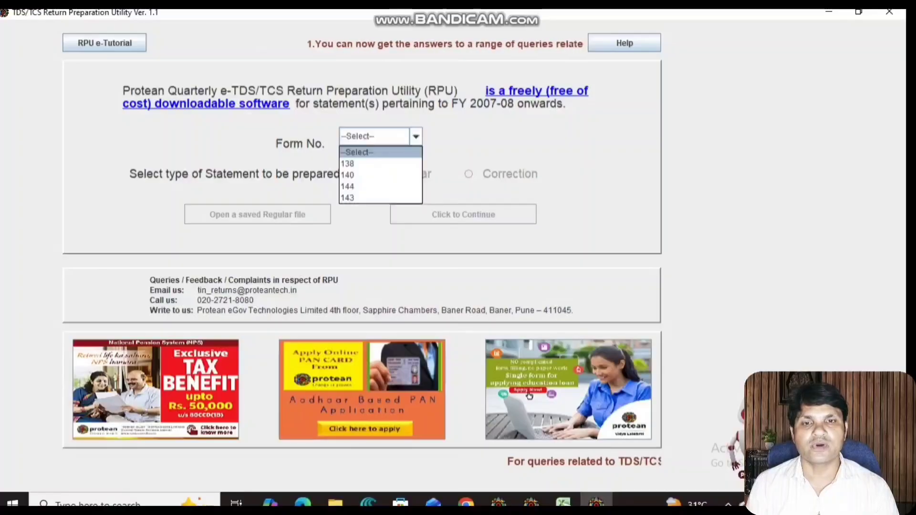
click(373, 163)
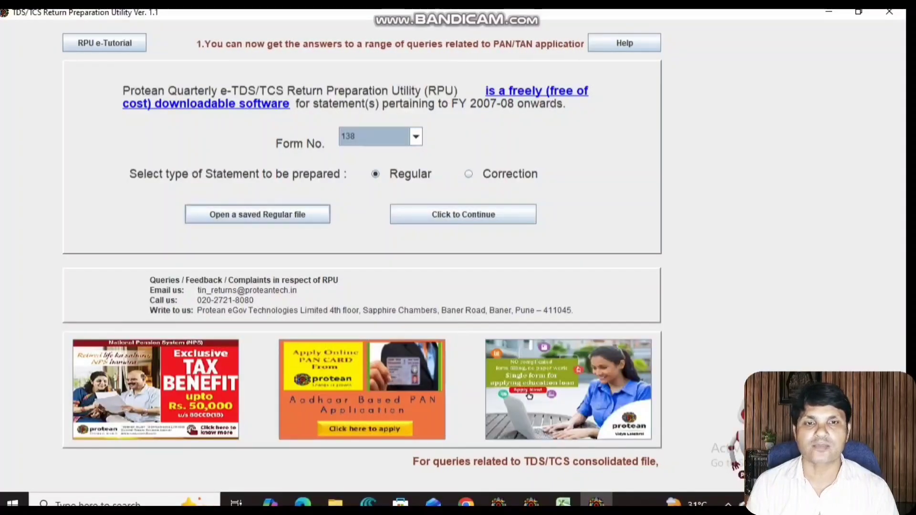
click(460, 214)
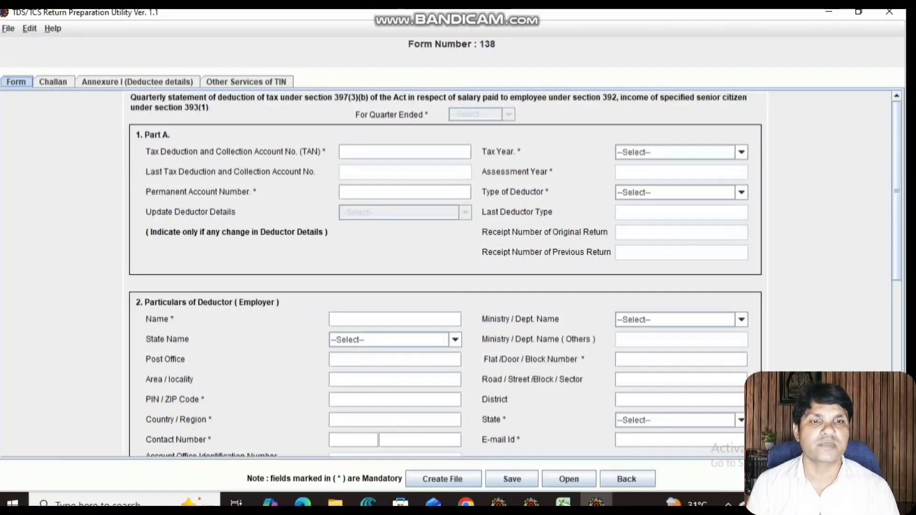
Set the tax year to 2026-2027 and the quarter ended to Q1
click(742, 152)
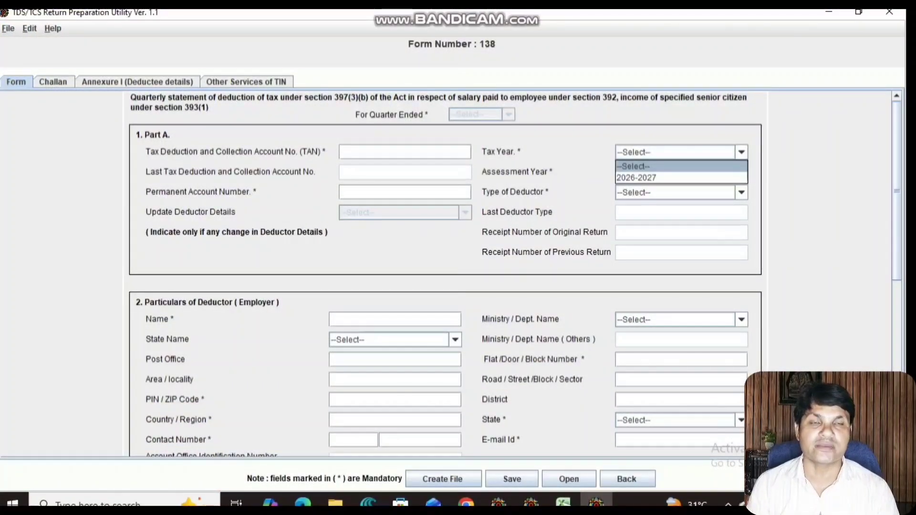
click(668, 178)
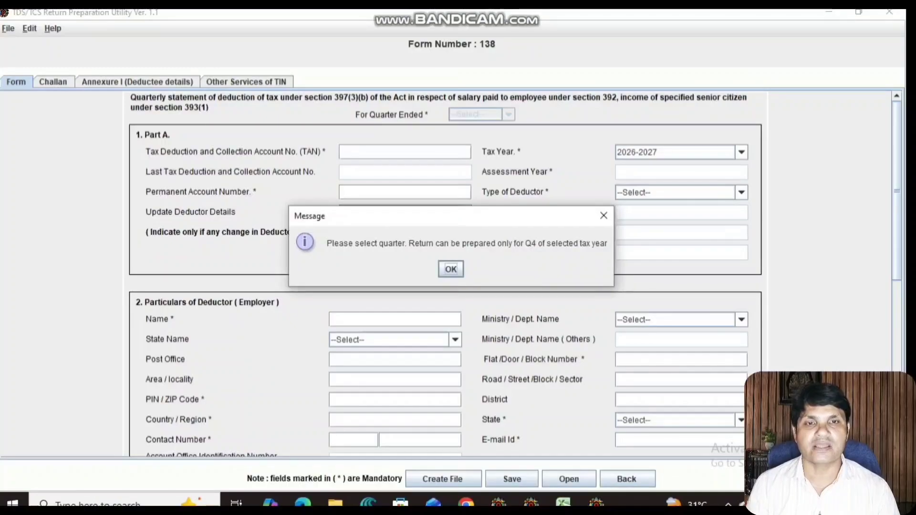
click(451, 268)
click(509, 114)
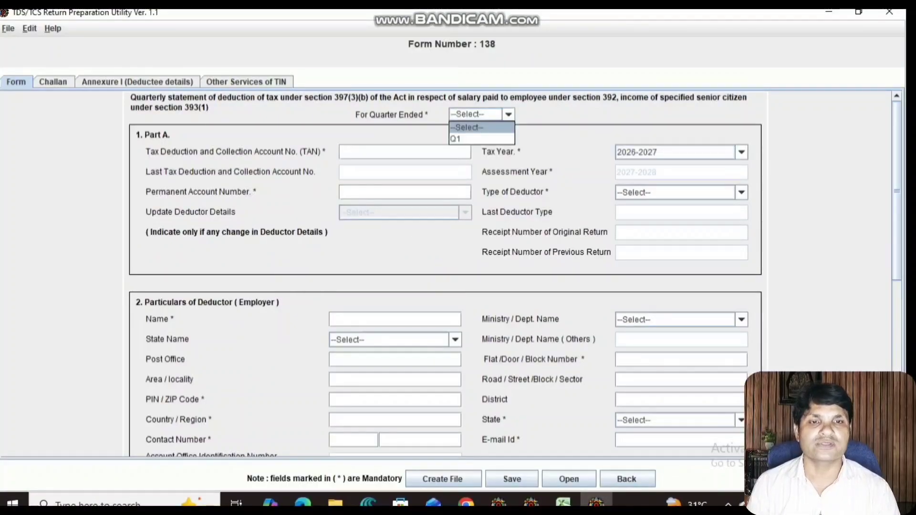
click(478, 138)
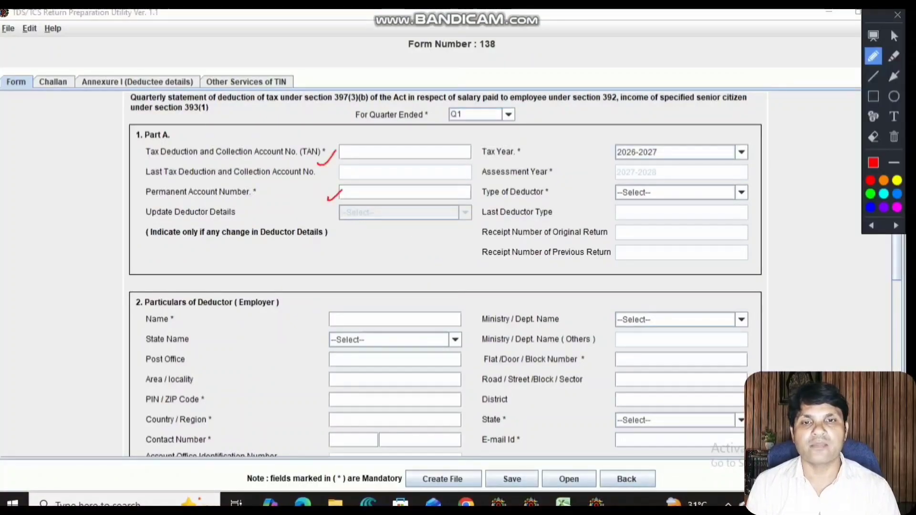
Mark the TAN, Permanent Account Number, Assessment Year and Type of Deductor fields in Part A in red, and close the drawing tool
drag(324, 195, 333, 200)
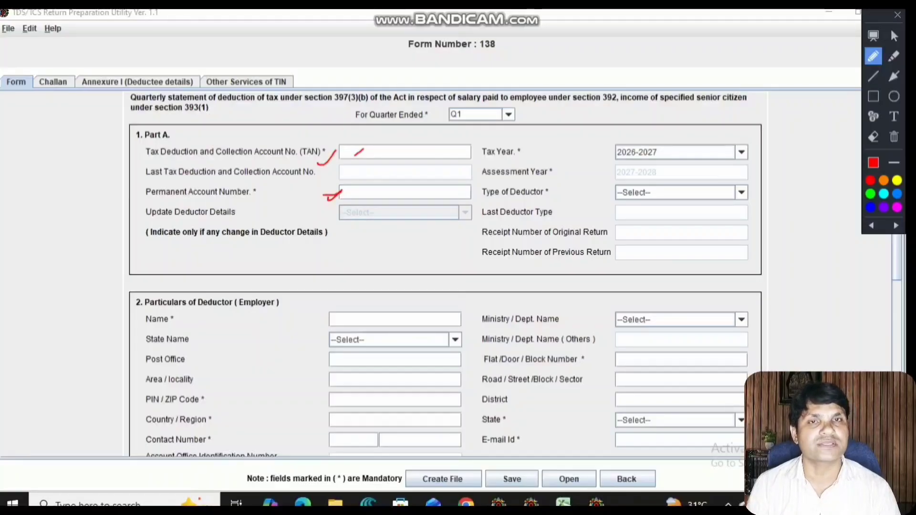
mouse_move(647, 179)
mouse_down()
mouse_move(649, 162)
mouse_move(614, 168)
mouse_move(646, 182)
mouse_up()
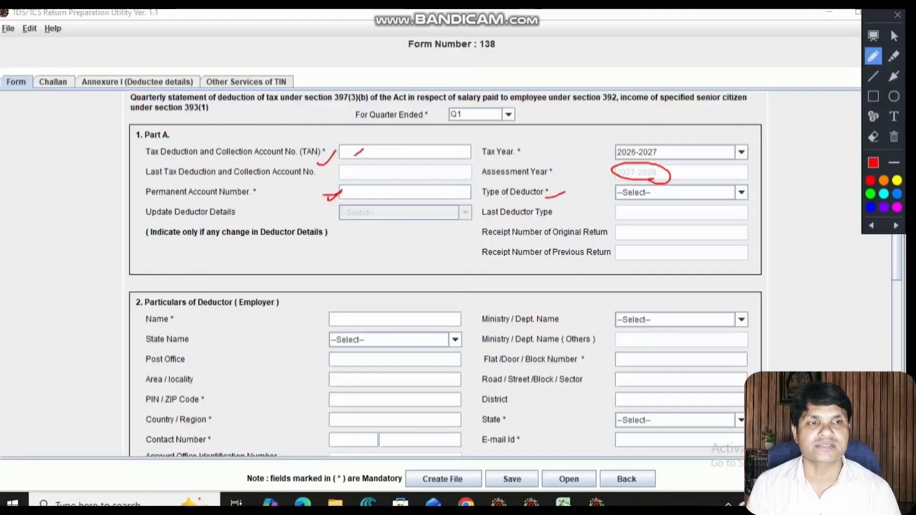
click(897, 15)
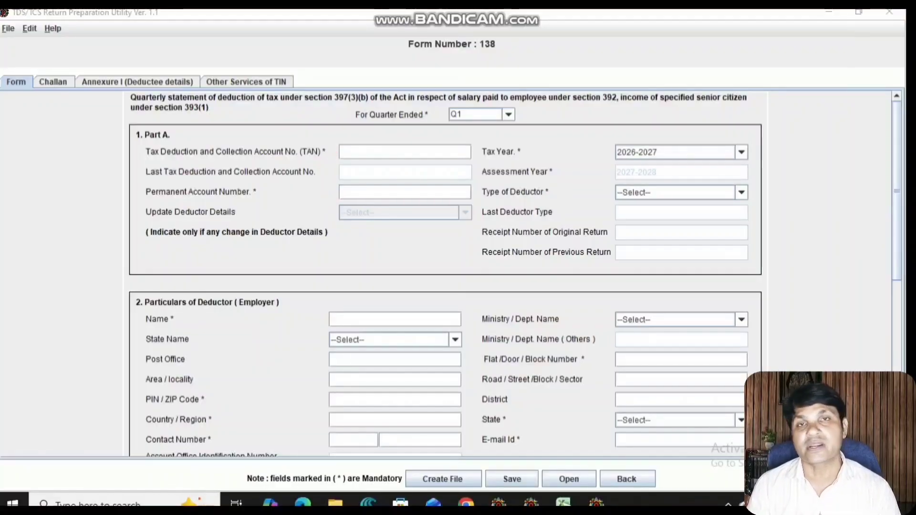
Set the type of deductor to Individual/HUF and review the available deductor types
click(741, 193)
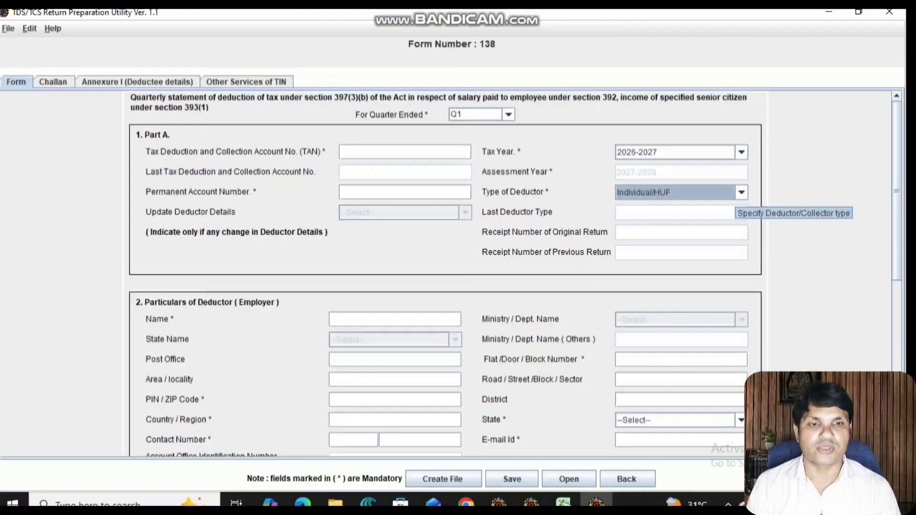
click(741, 193)
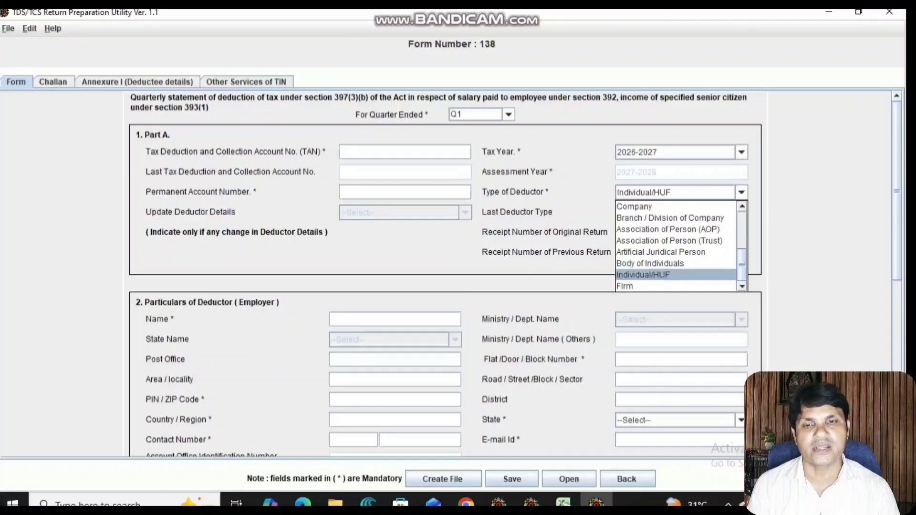
Mark the Particulars of Deductor section in red, including the name, area, PIN code, country, state and contact number fields
key(ctrl+alt+d)
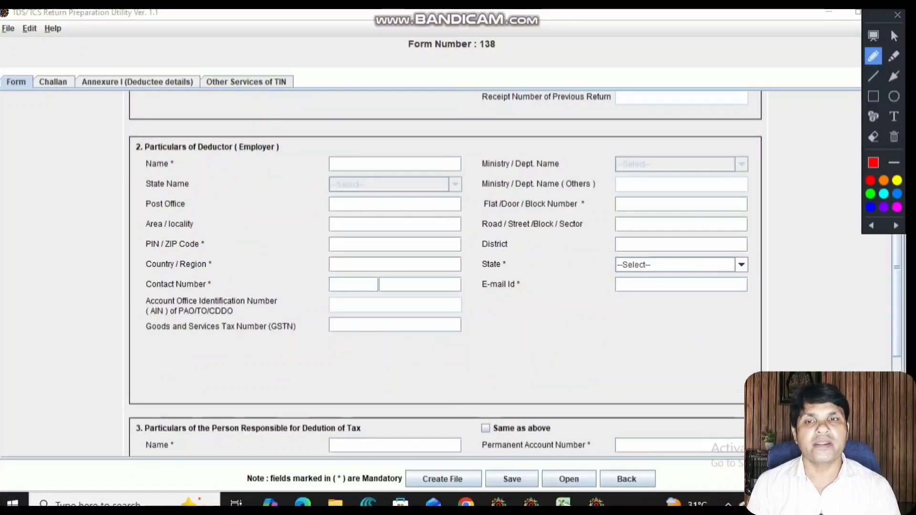
drag(256, 166, 317, 128)
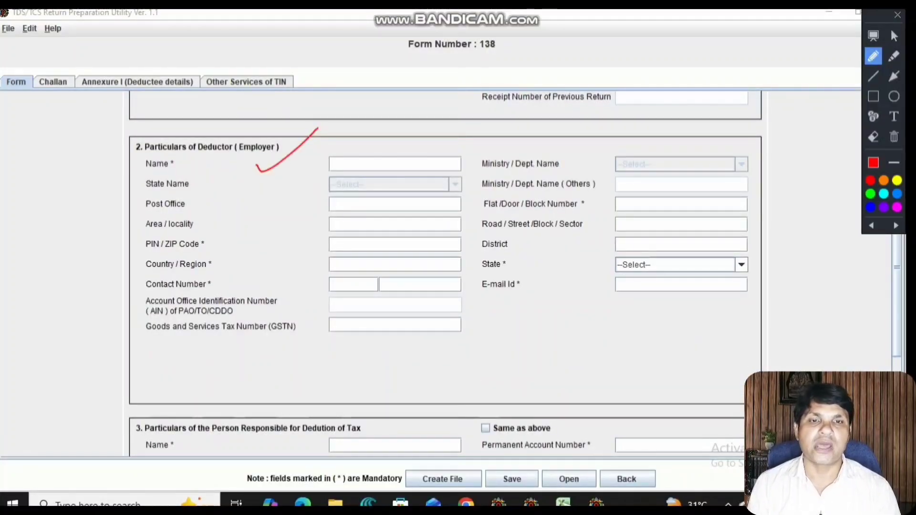
drag(133, 173, 199, 177)
drag(464, 166, 481, 156)
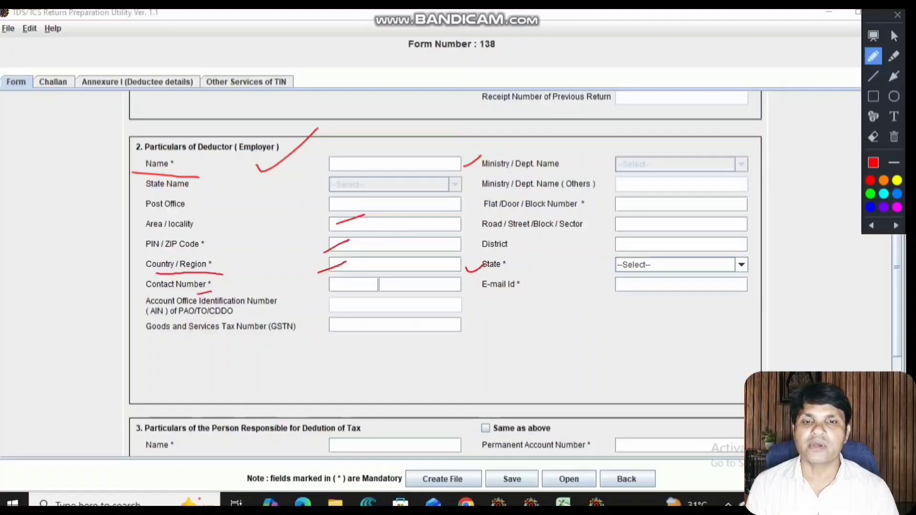
drag(316, 291, 342, 283)
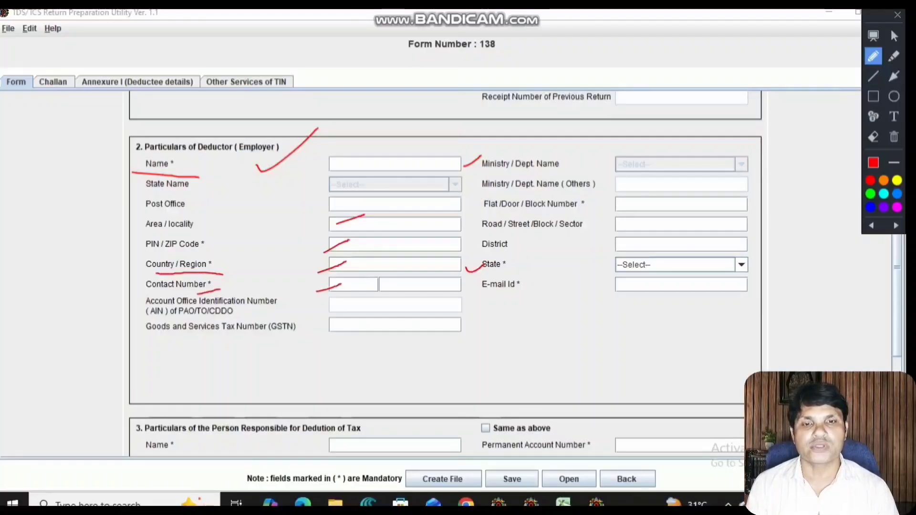
Mark the deductor's contact number, flat, road, district and State fields in red, and close the drawing tool
drag(422, 297, 444, 290)
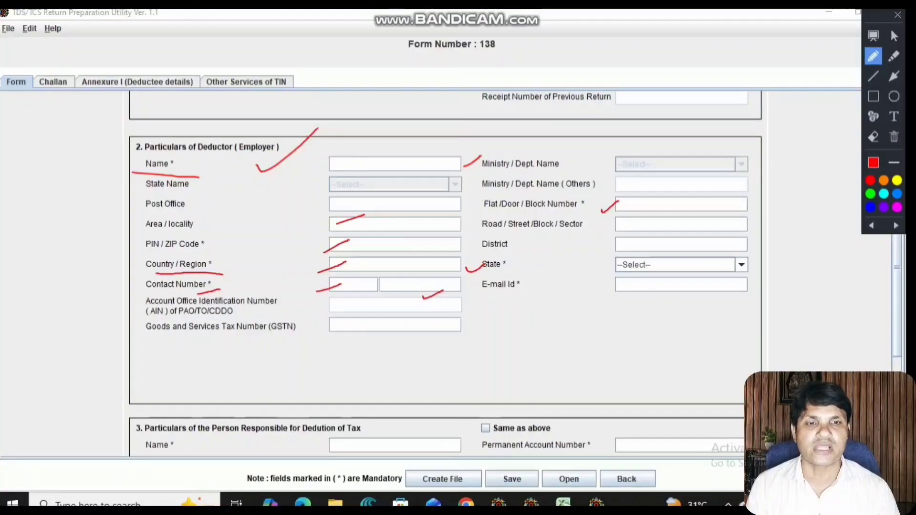
drag(607, 232, 649, 213)
drag(593, 260, 614, 250)
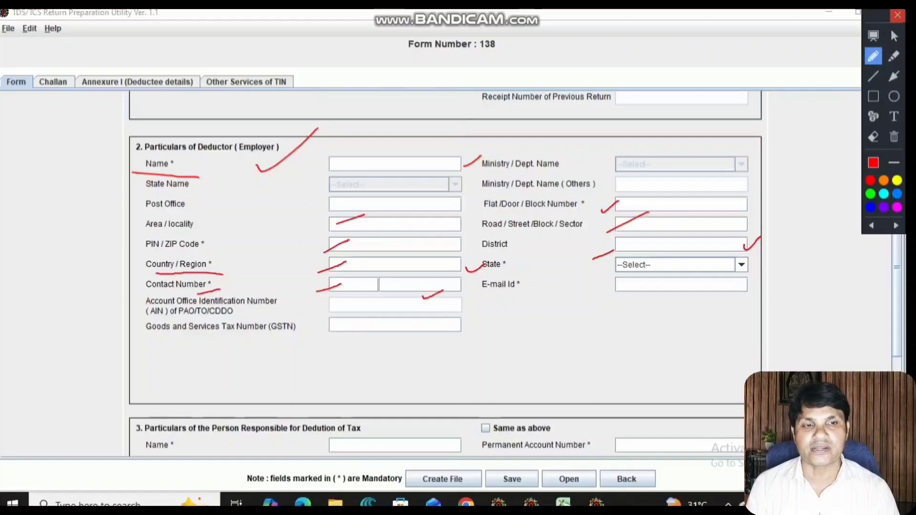
click(898, 15)
Review the states available for the deductor's State field without choosing one
click(741, 265)
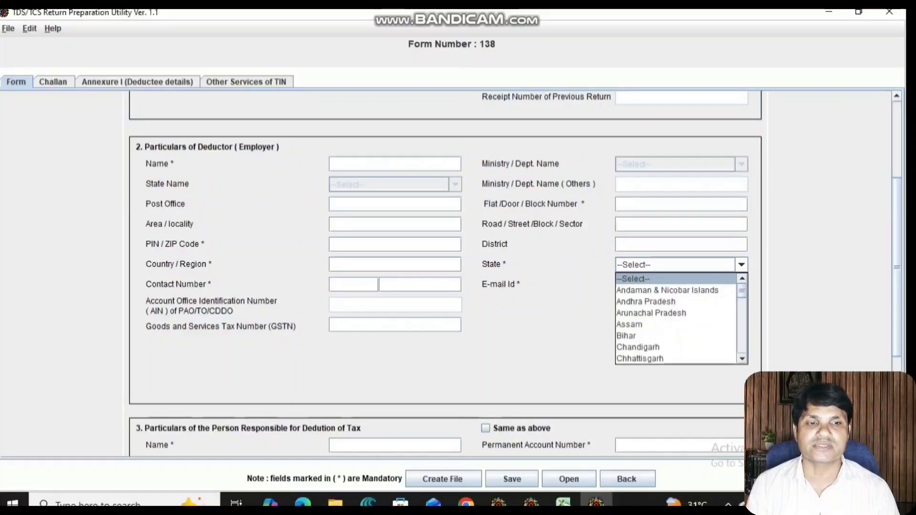
scroll(716, 302, down, 5)
click(742, 342)
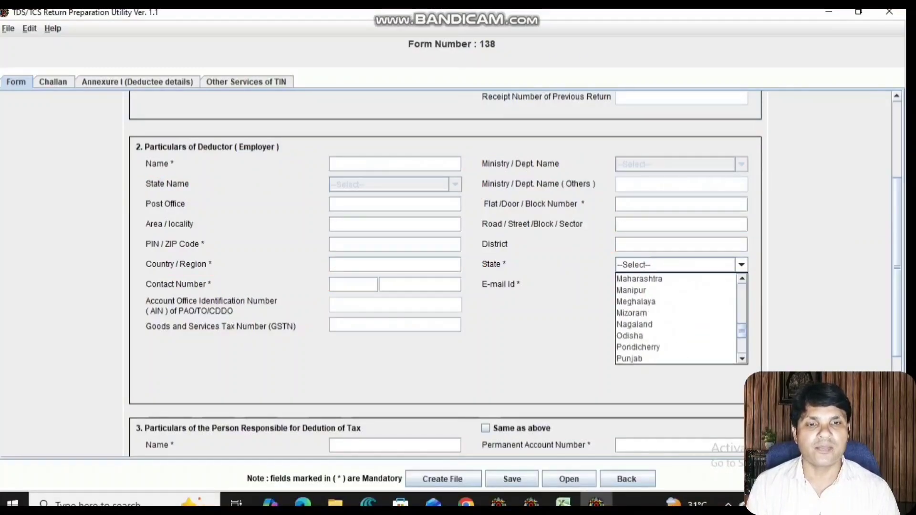
click(742, 265)
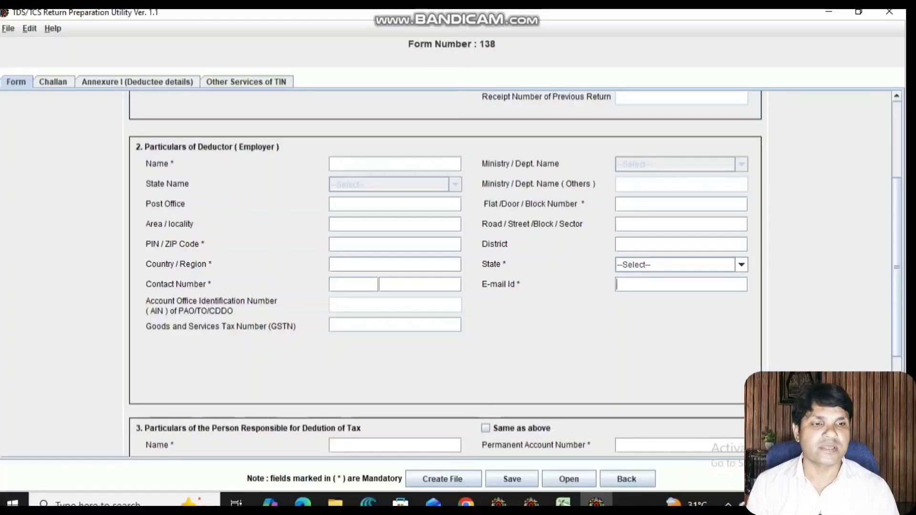
Enable Same as above for the person responsible for deduction of tax, and briefly mark the Name and Designation fields in red
scroll(443, 274, down, 5)
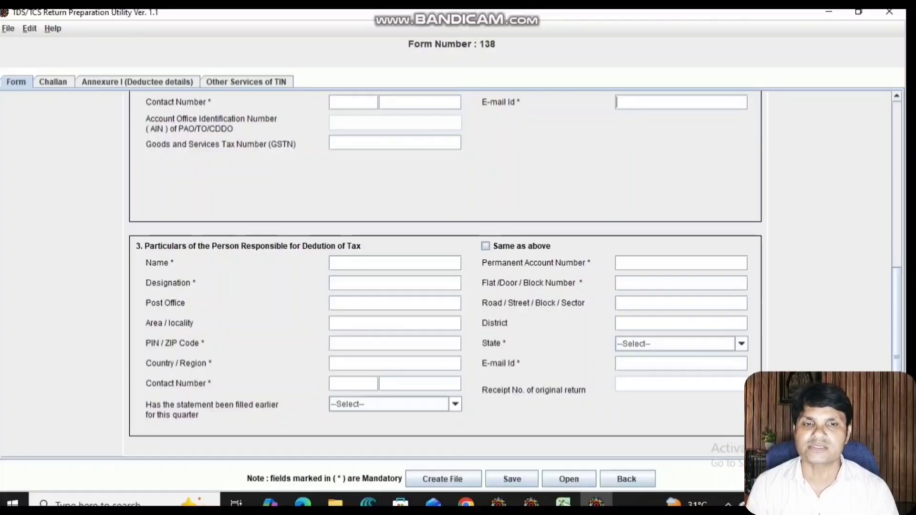
click(486, 246)
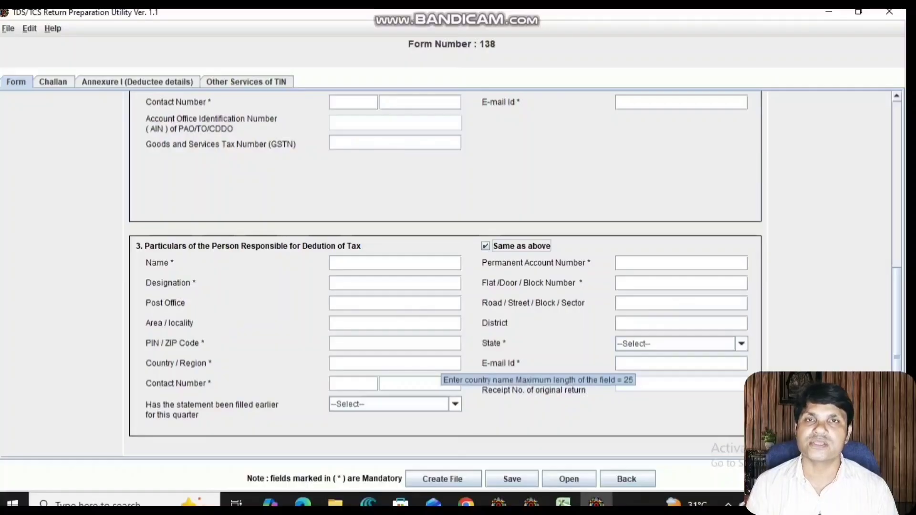
key(ctrl+alt+d)
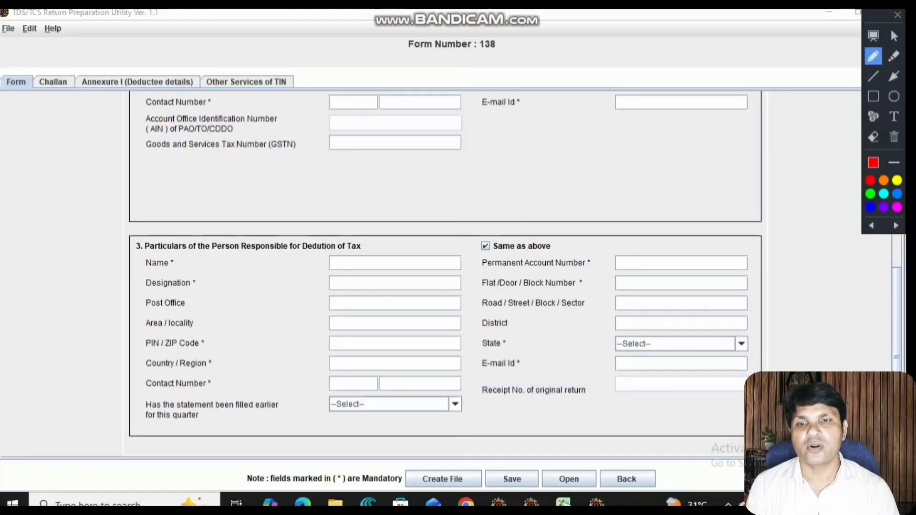
drag(180, 264, 198, 260)
drag(192, 293, 244, 268)
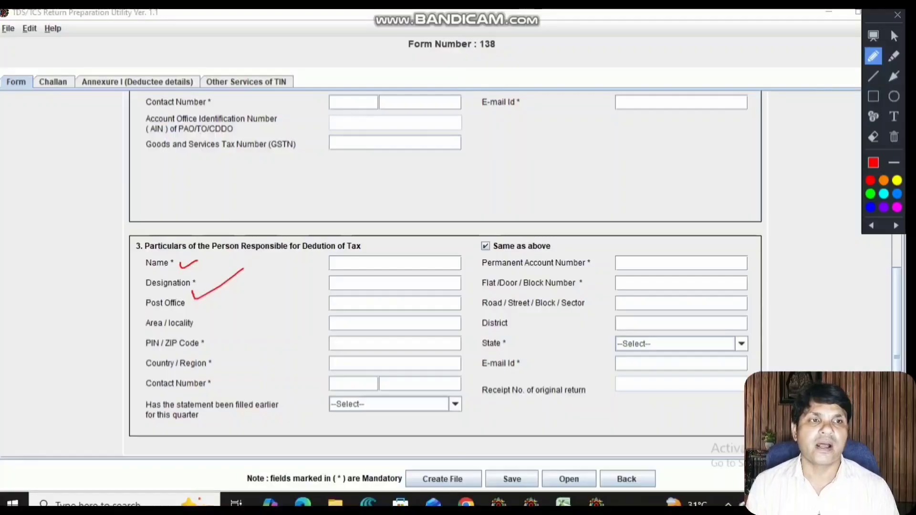
click(897, 14)
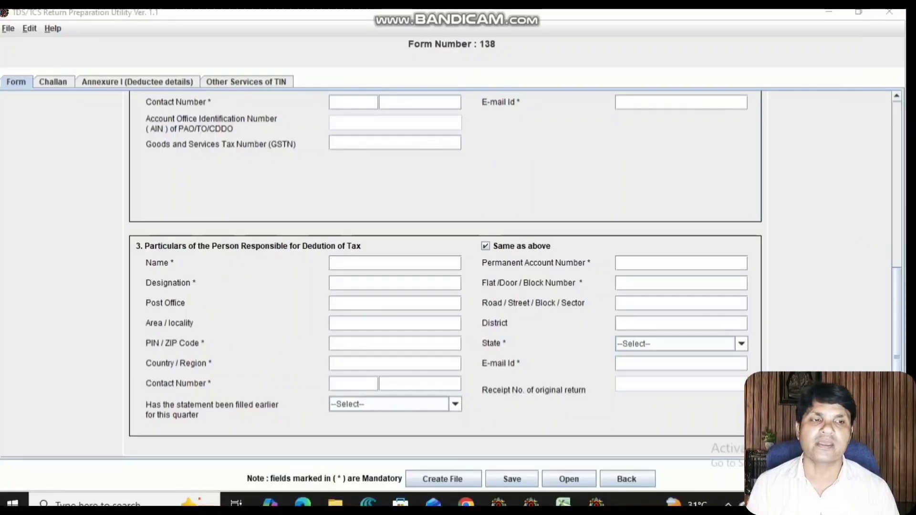
Mark the responsible person's Name, Designation, Area, PIN Code, Country and Contact Number fields in red
scroll(446, 275, up, 10)
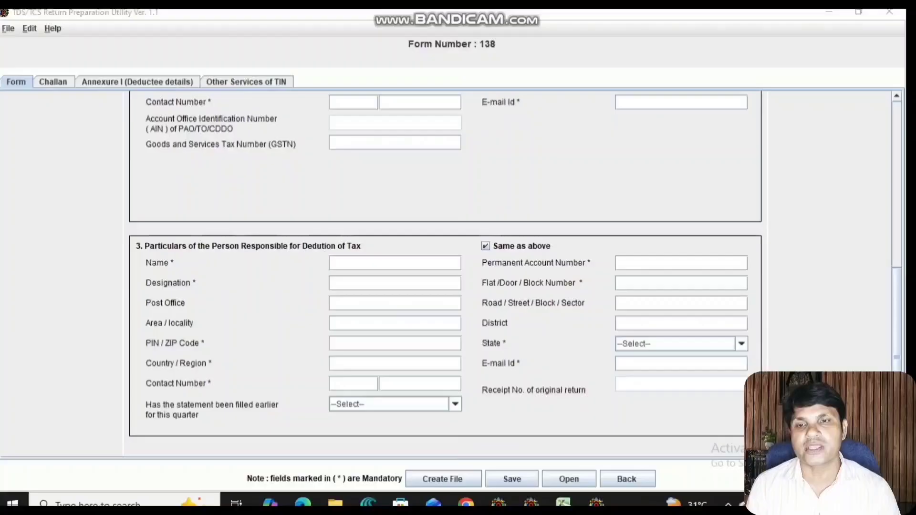
key(ctrl+alt+d)
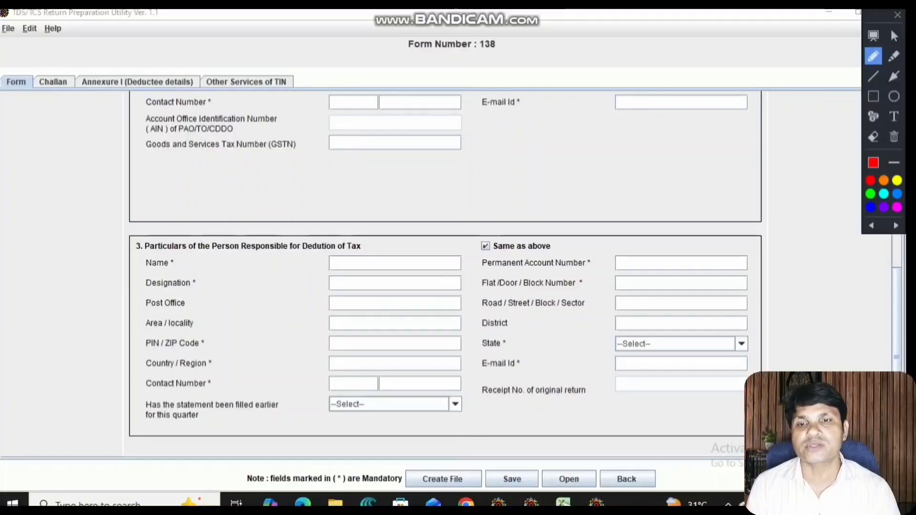
drag(176, 268, 195, 254)
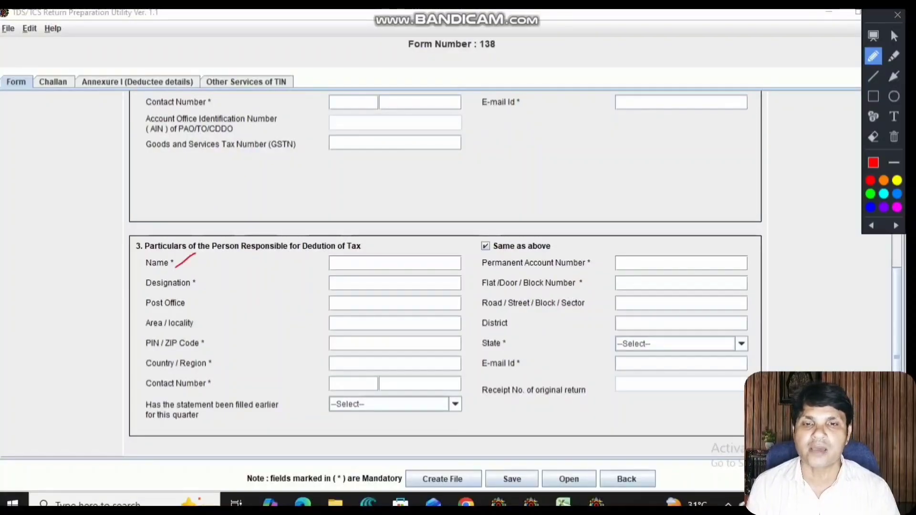
drag(311, 264, 338, 258)
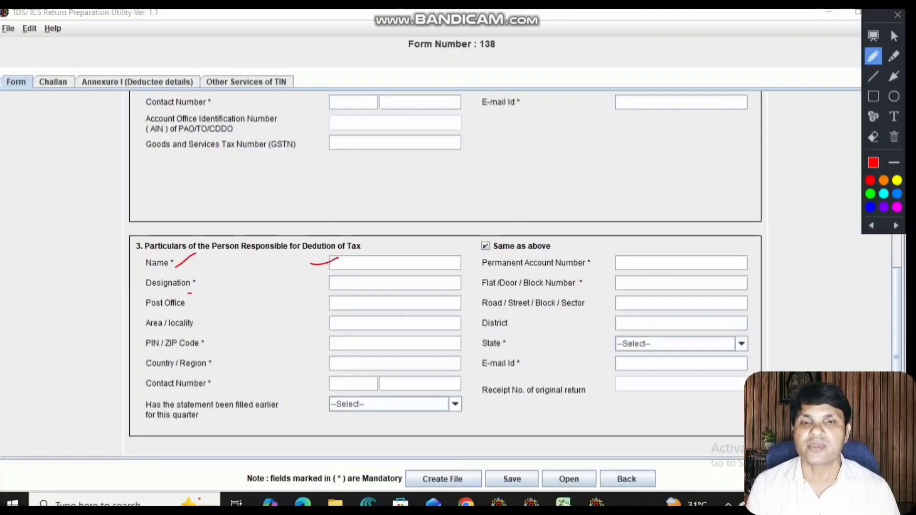
drag(188, 293, 216, 285)
drag(316, 289, 350, 280)
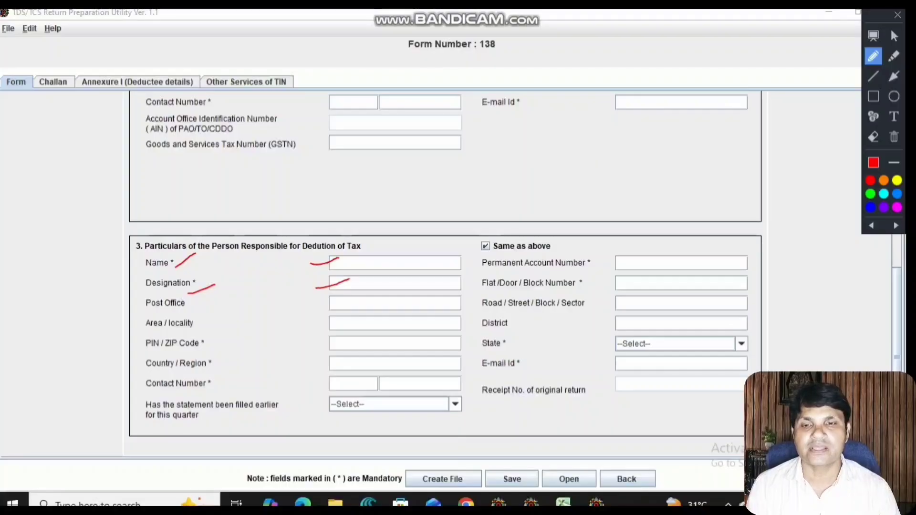
mouse_move(318, 329)
mouse_down()
mouse_move(353, 319)
mouse_move(346, 340)
mouse_up()
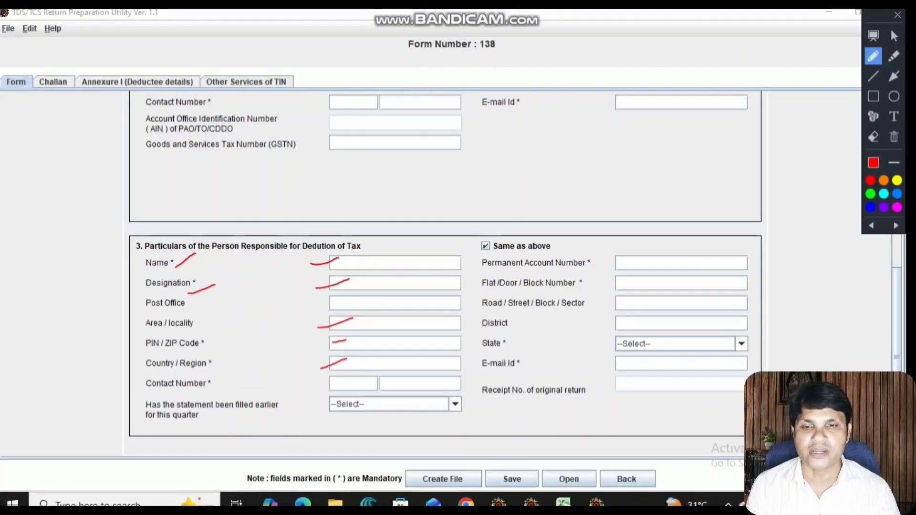
drag(320, 391, 344, 382)
Mark the responsible person's Permanent Account Number, flat, road, district, State and E-mail fields, and circle the question about an earlier statement
drag(591, 270, 613, 258)
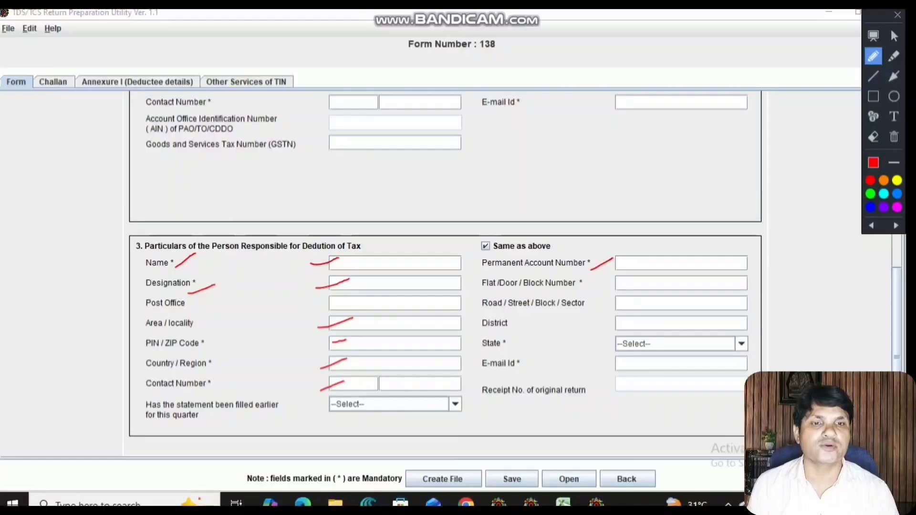
drag(541, 270, 591, 271)
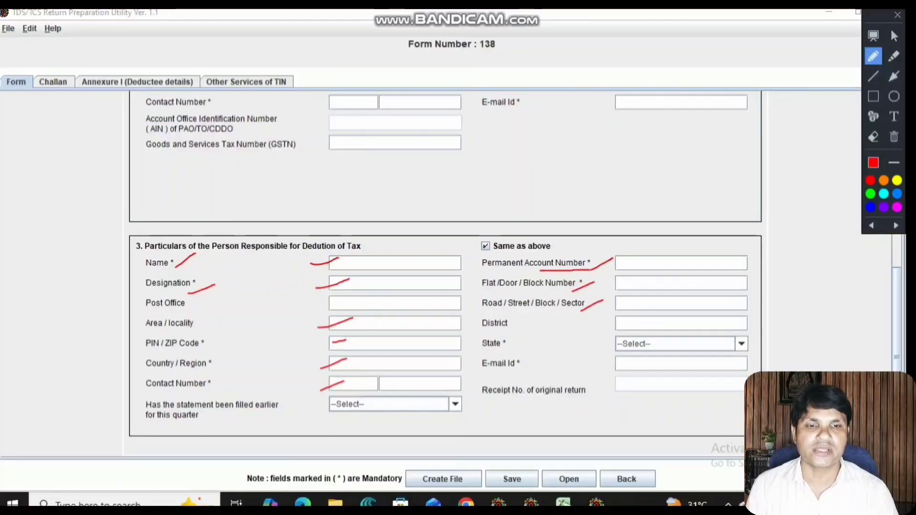
drag(614, 347, 630, 338)
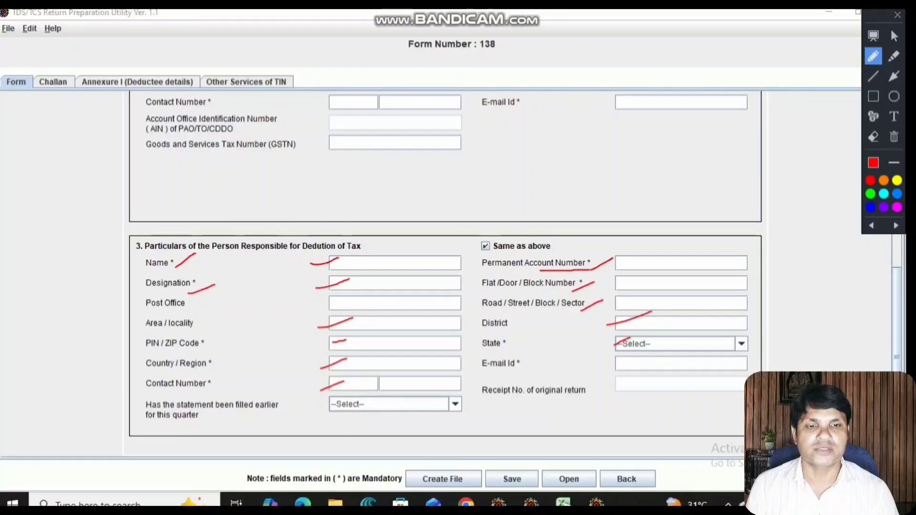
drag(604, 376, 608, 373)
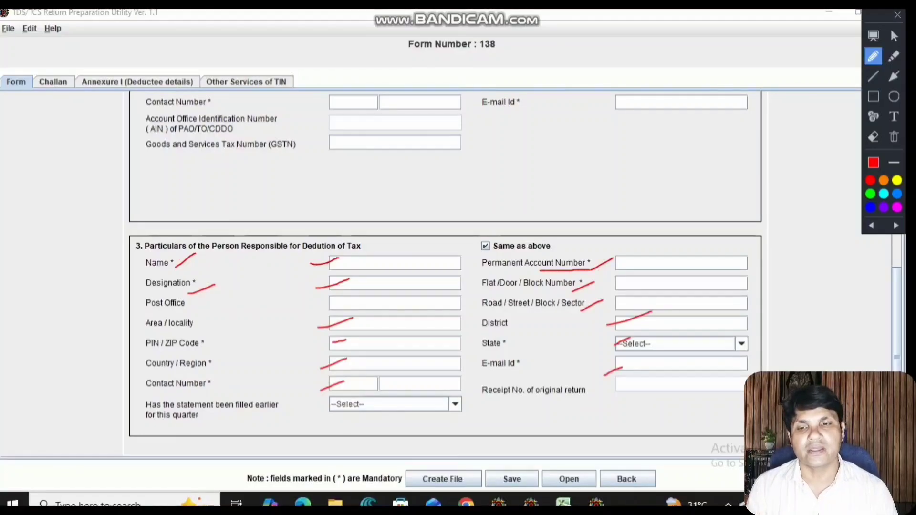
mouse_move(152, 393)
mouse_down()
mouse_move(244, 434)
mouse_move(289, 418)
mouse_move(256, 391)
mouse_move(158, 392)
mouse_up()
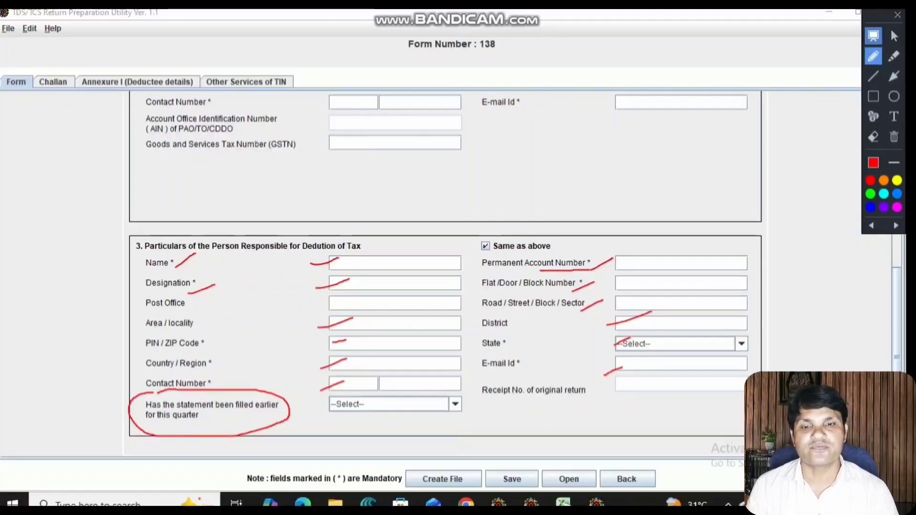
click(898, 15)
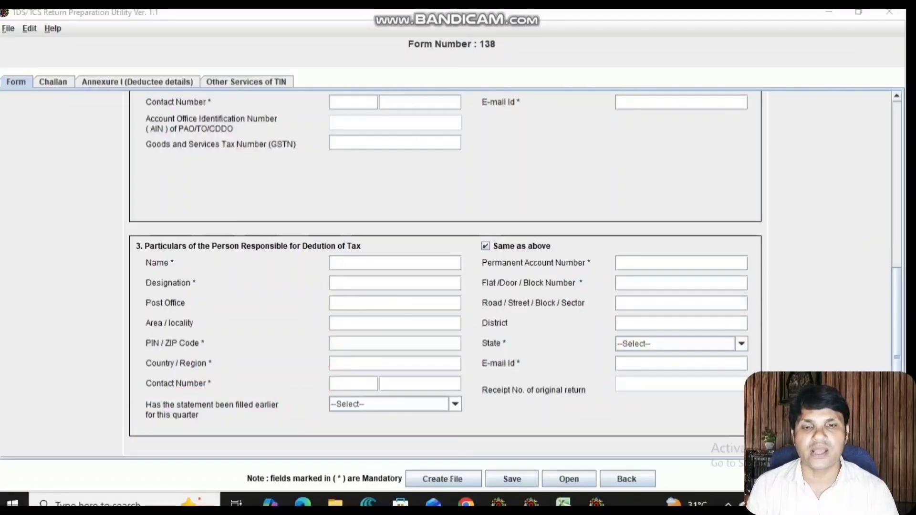
Answer No to whether the statement was filed earlier for this quarter, and circle Receipt No. of original return in red
click(455, 404)
click(395, 441)
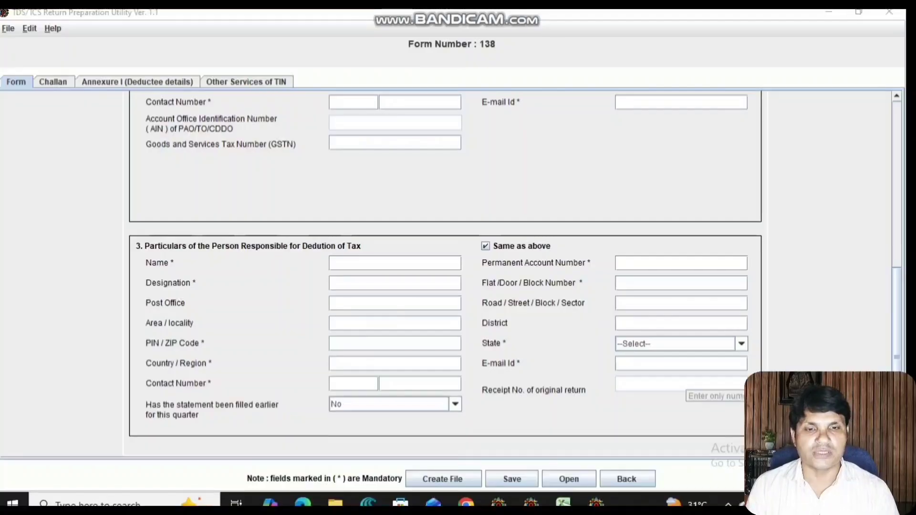
key(ctrl+alt+d)
mouse_move(491, 408)
mouse_down()
mouse_move(583, 402)
mouse_move(594, 389)
mouse_move(453, 386)
mouse_move(518, 407)
mouse_up()
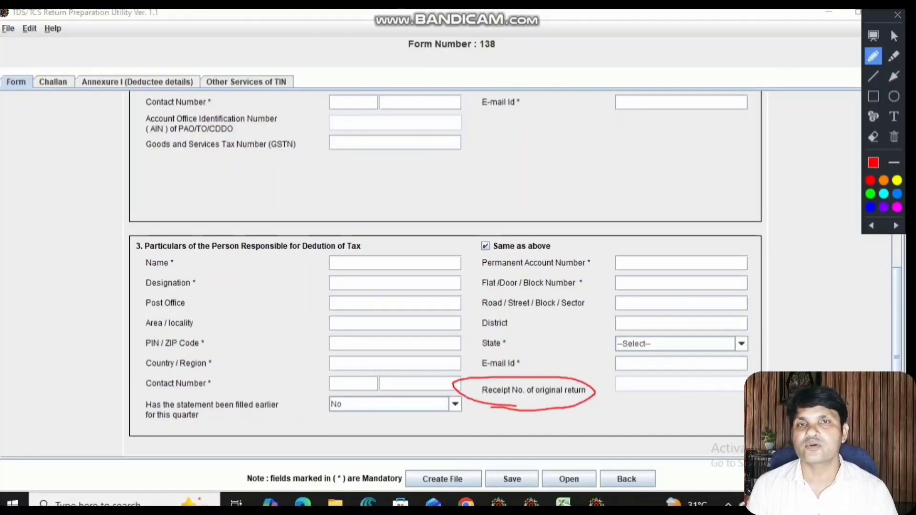
drag(604, 385, 637, 379)
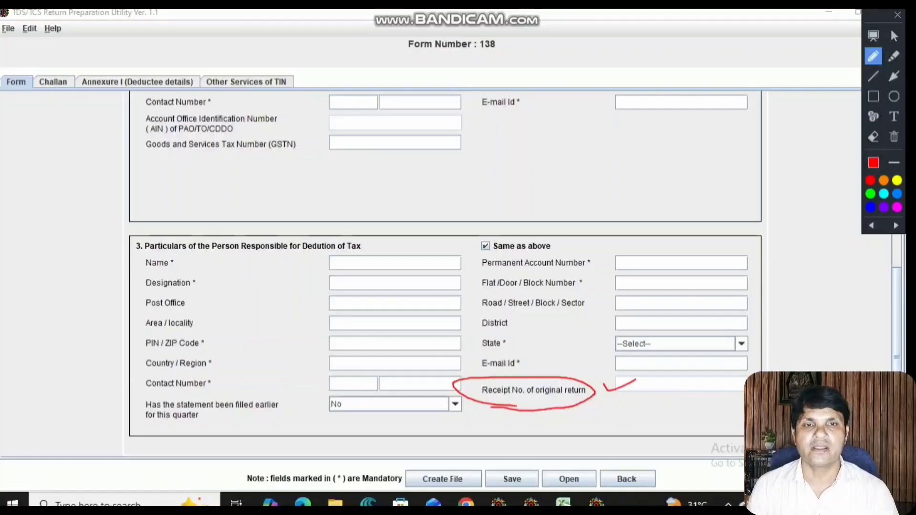
key(ctrl+alt+d)
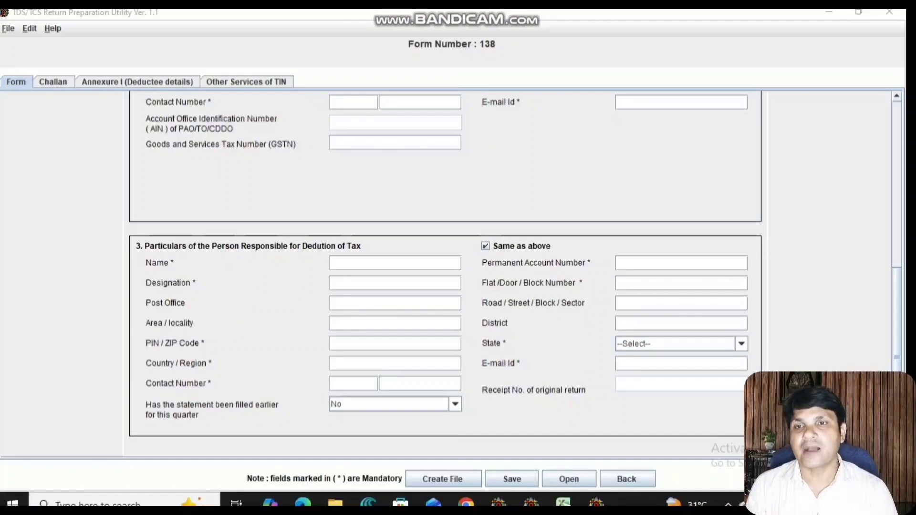
Add 2 rows to the Challan sheet
click(53, 82)
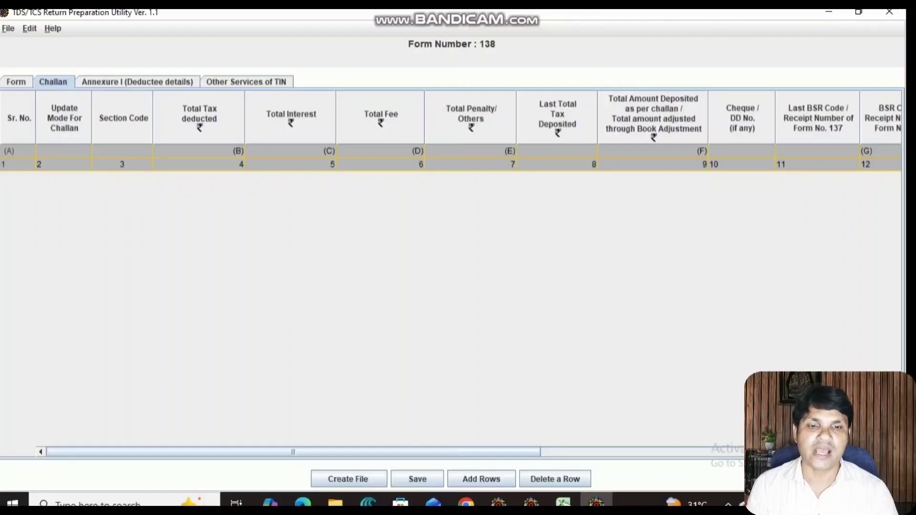
click(481, 479)
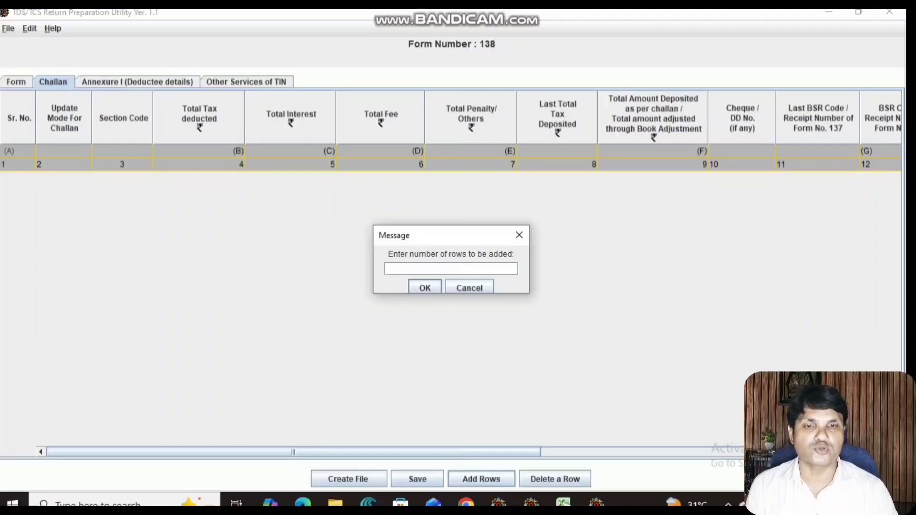
text(2)
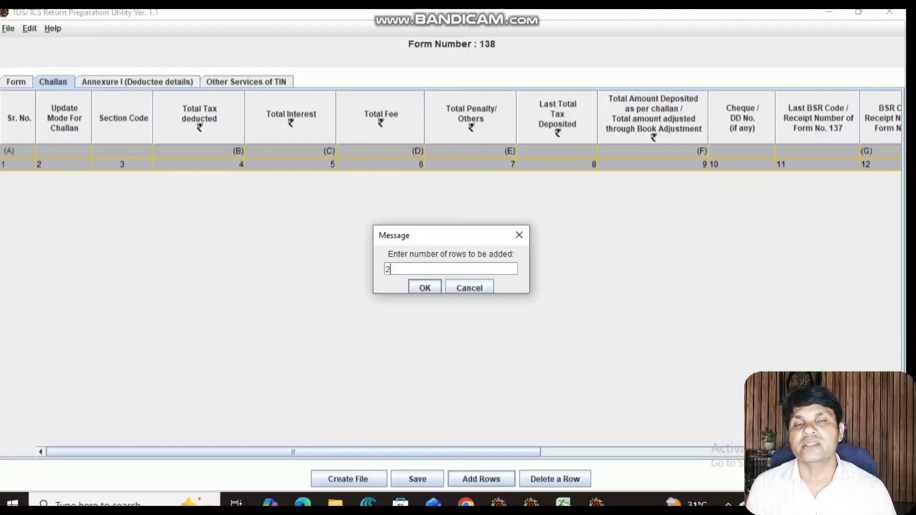
key(Return)
Mark the Total Tax deducted, Total Interest and Total Penalty/Others column headings of the challan table in red
drag(224, 117, 244, 98)
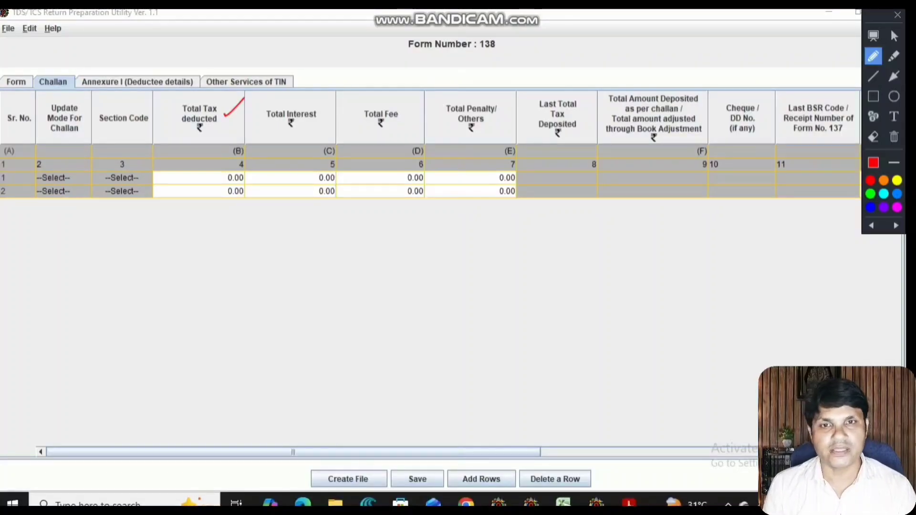
drag(320, 121, 339, 109)
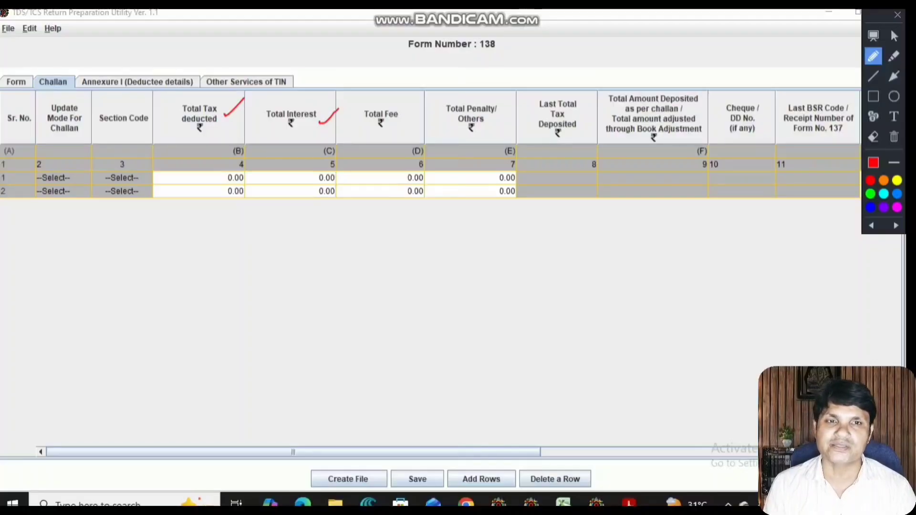
drag(490, 119, 514, 108)
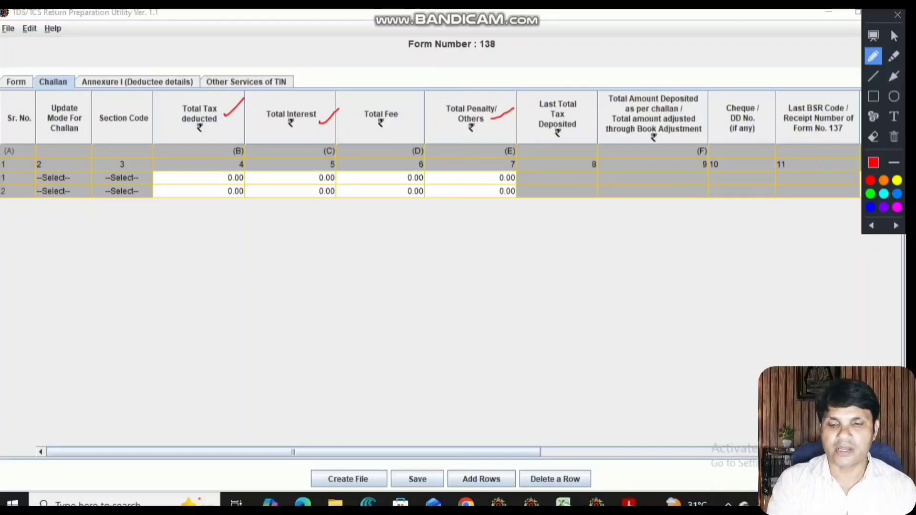
Switch to the challan receipt in Adobe Acrobat, close the drawing tool and examine the section-wise payment and tax breakup details
key(alt+Tab)
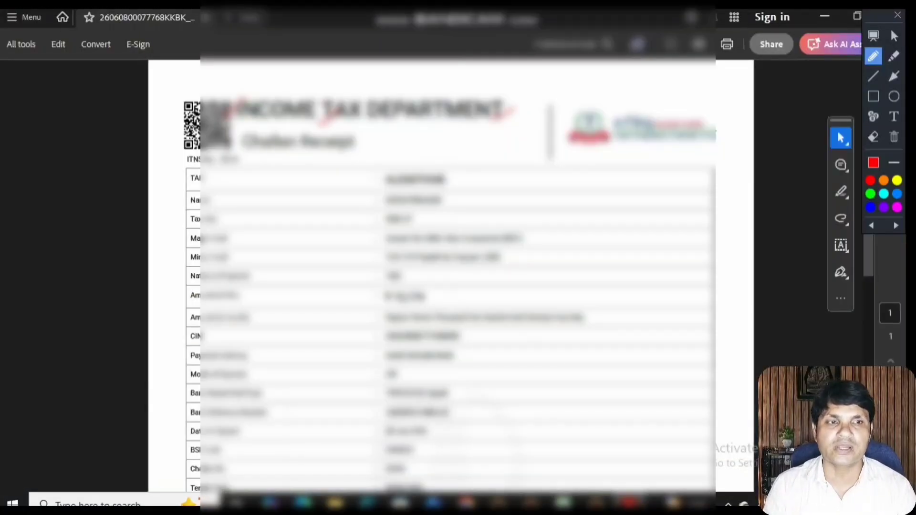
click(898, 15)
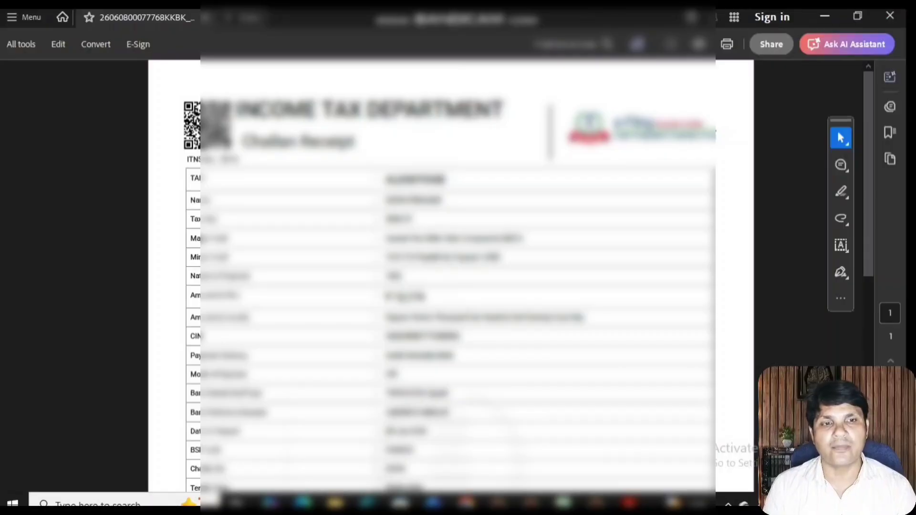
scroll(451, 276, down, 9)
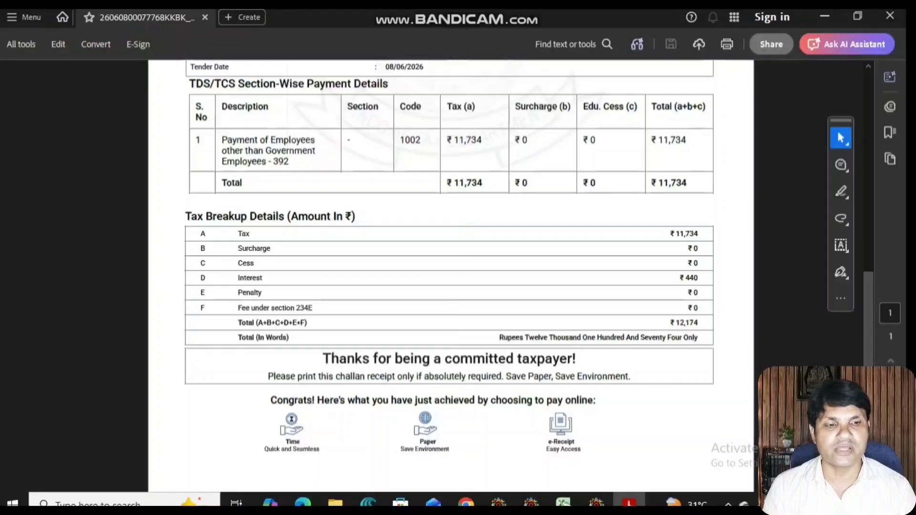
Mark section 392, the section code, the tax amount and the interest amount on the challan receipt in red
key(ctrl+alt+d)
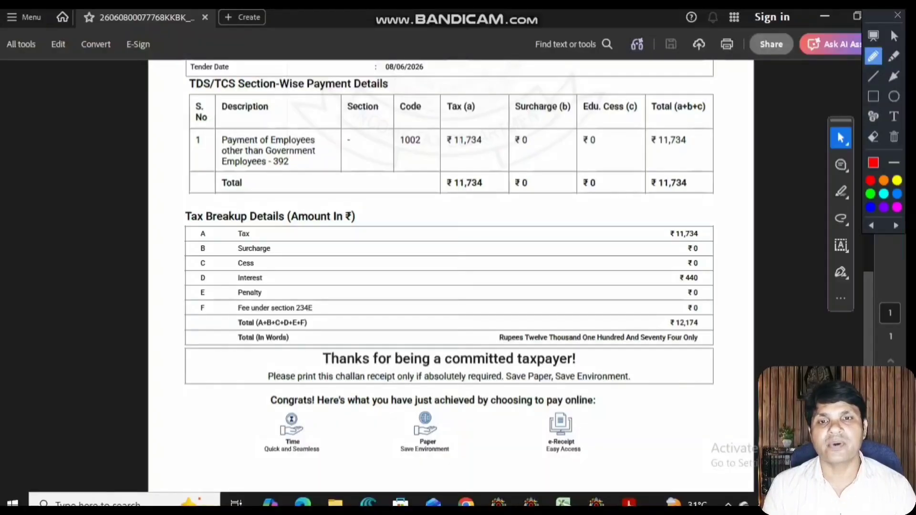
drag(293, 166, 322, 156)
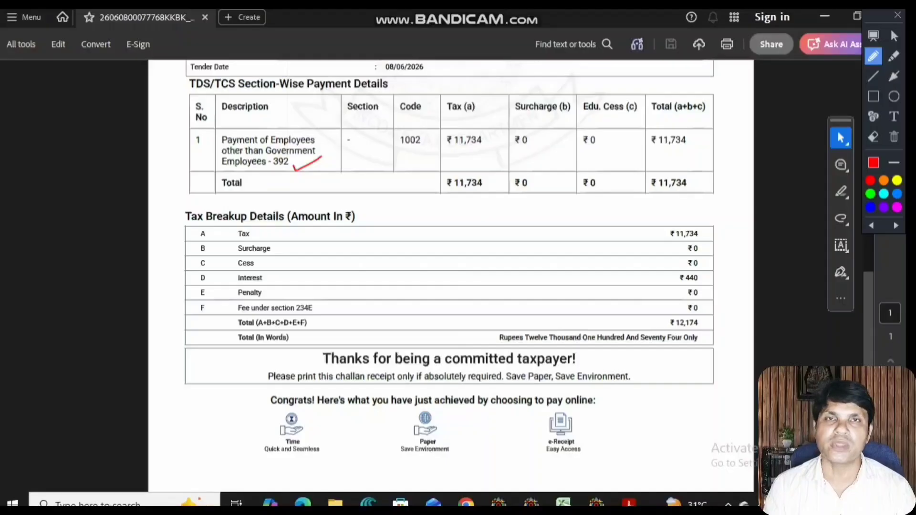
drag(265, 172, 293, 171)
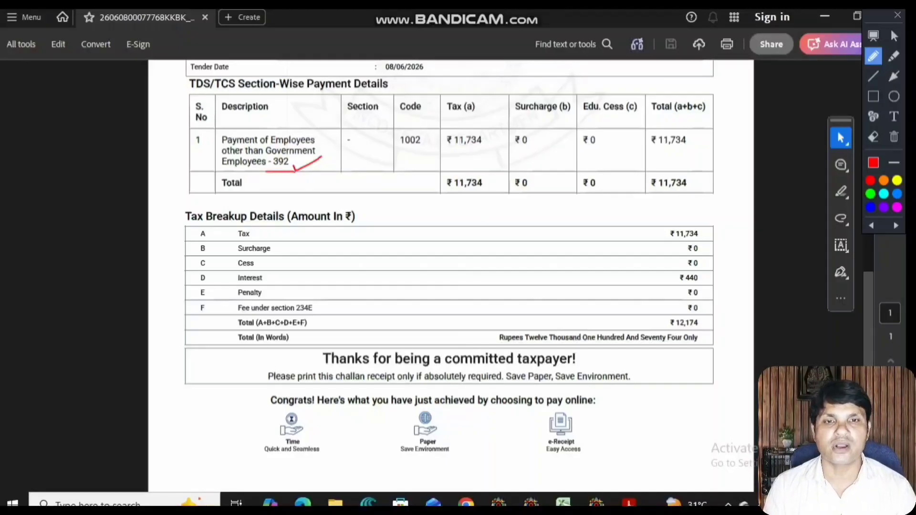
mouse_move(397, 147)
mouse_down()
mouse_move(430, 151)
mouse_move(409, 126)
mouse_move(397, 151)
mouse_move(496, 151)
mouse_up()
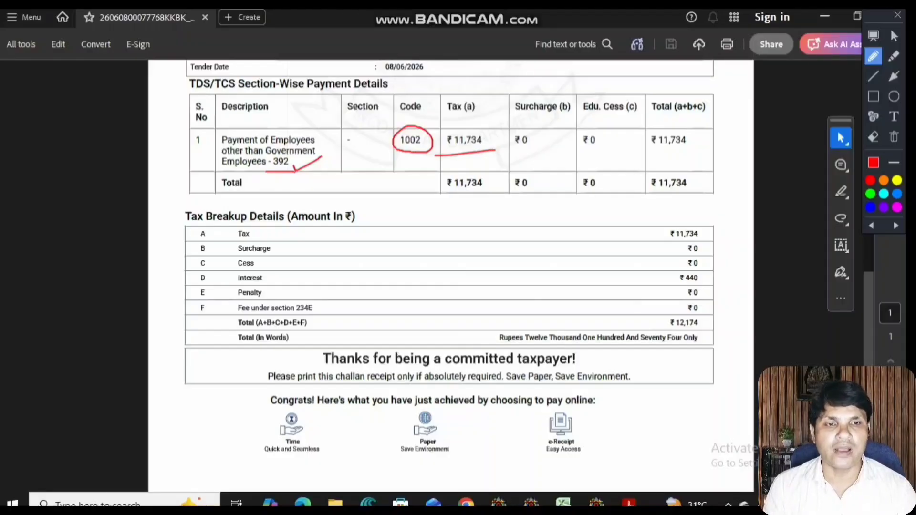
mouse_move(707, 268)
mouse_down()
mouse_move(673, 276)
mouse_move(671, 288)
mouse_move(719, 273)
mouse_up()
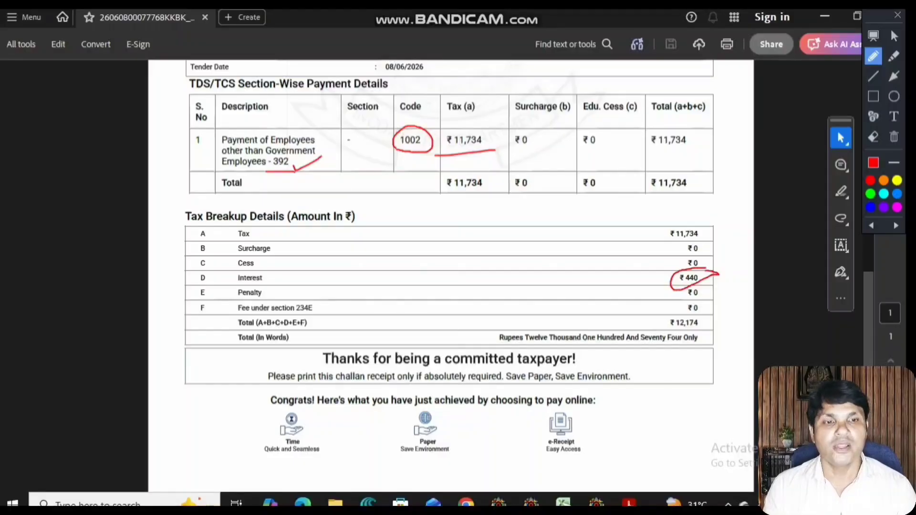
drag(711, 288, 730, 273)
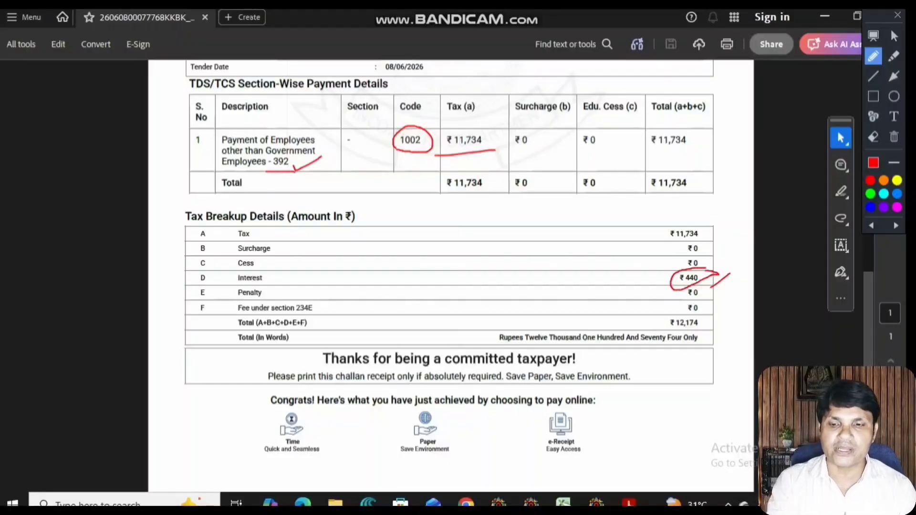
Switch to the Return Preparation Utility, mark the tax, interest, fee and penalty cells of the challan rows in red, and close the drawing tool
key(alt+Tab)
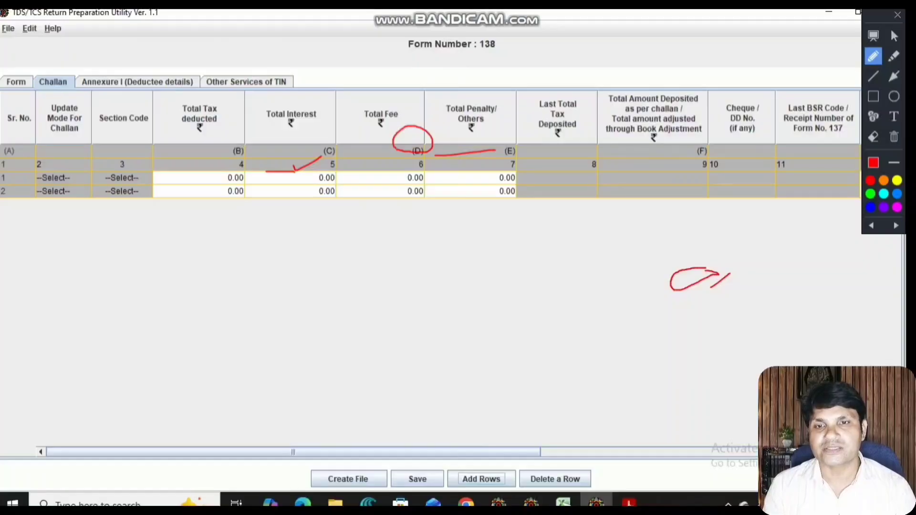
drag(194, 198, 209, 192)
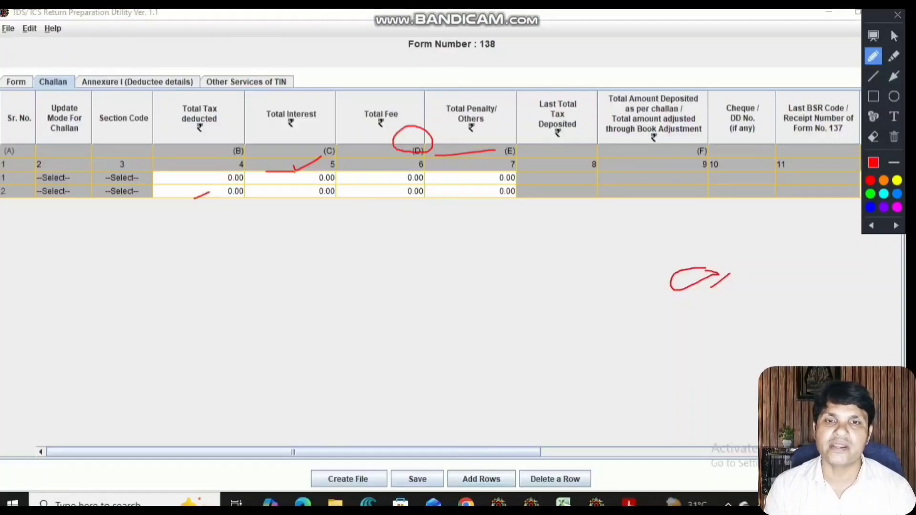
drag(282, 202, 326, 180)
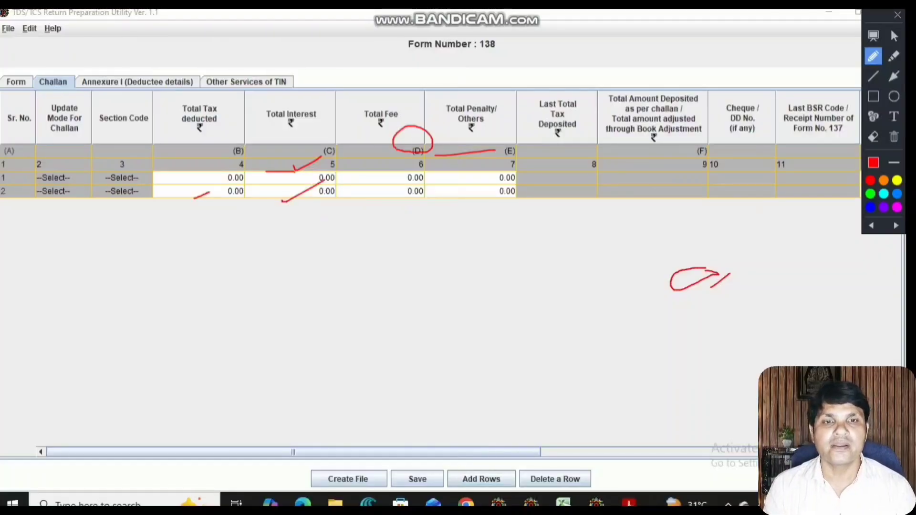
drag(400, 215, 558, 194)
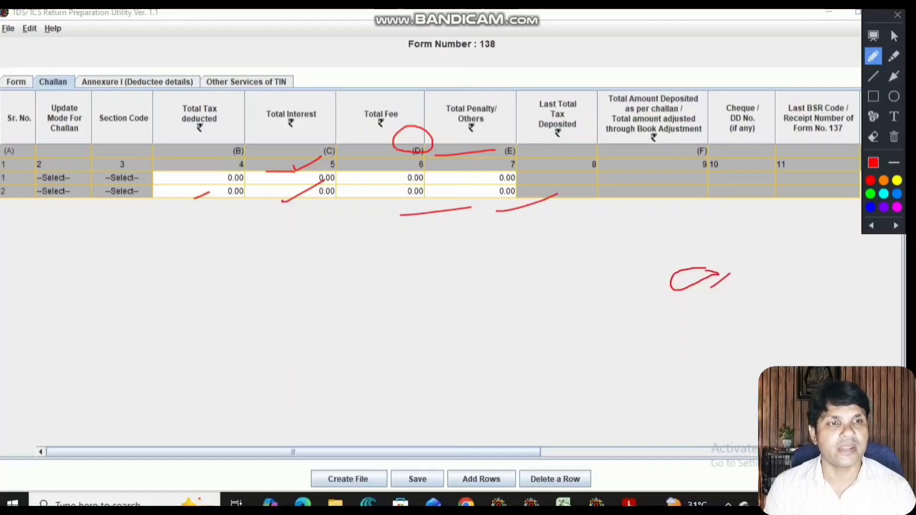
click(898, 15)
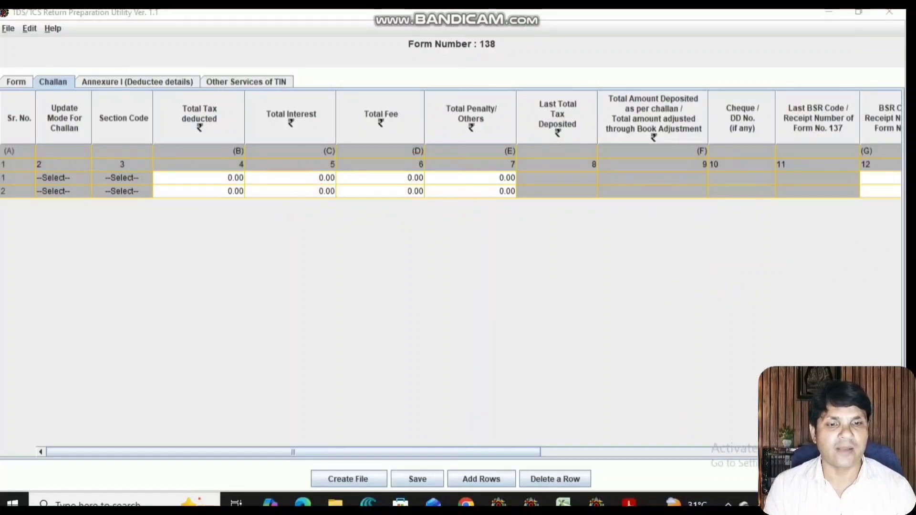
Tick the BSR Code / Receipt Number of Form No. 137 column heading of the challan table in red
click(897, 452)
click(897, 452)
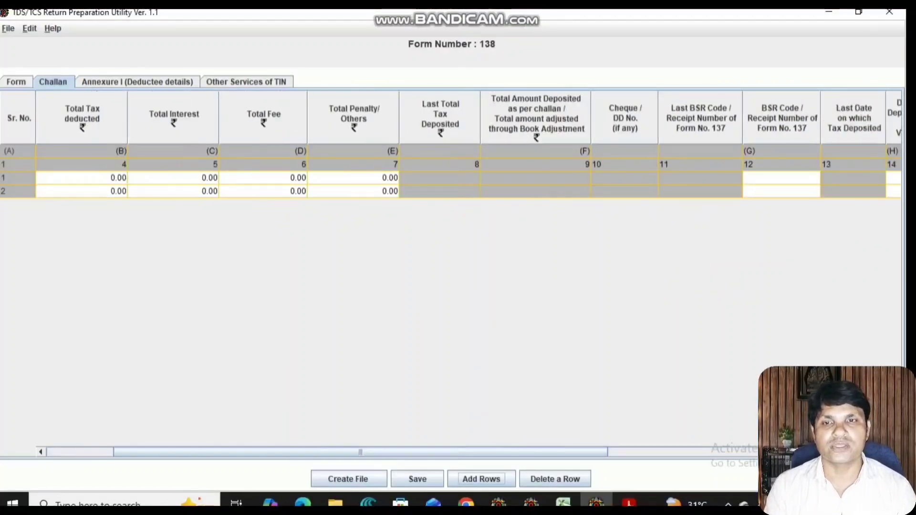
click(897, 452)
click(897, 452)
click(897, 452)
click(897, 452)
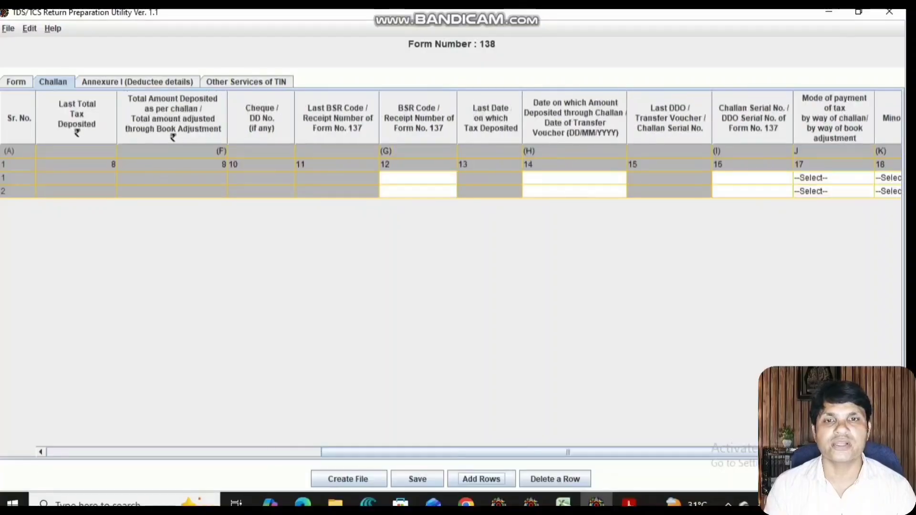
click(897, 452)
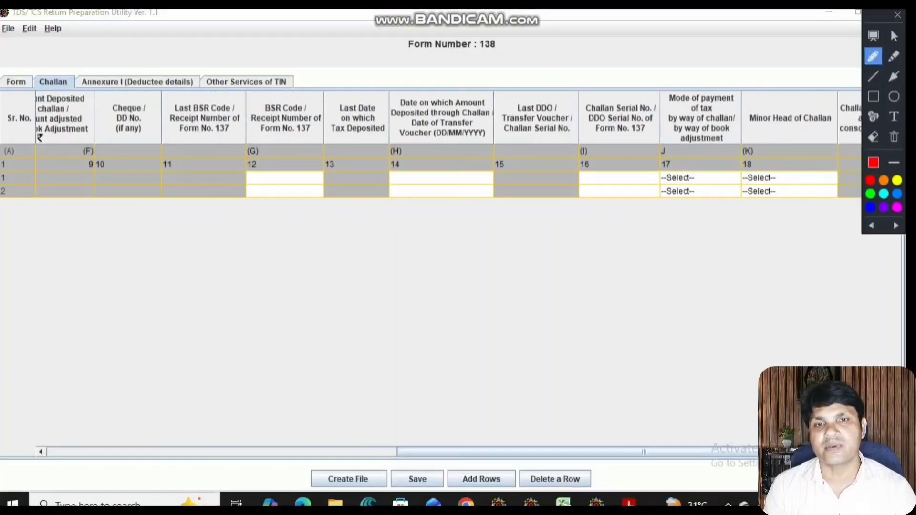
drag(285, 145, 324, 122)
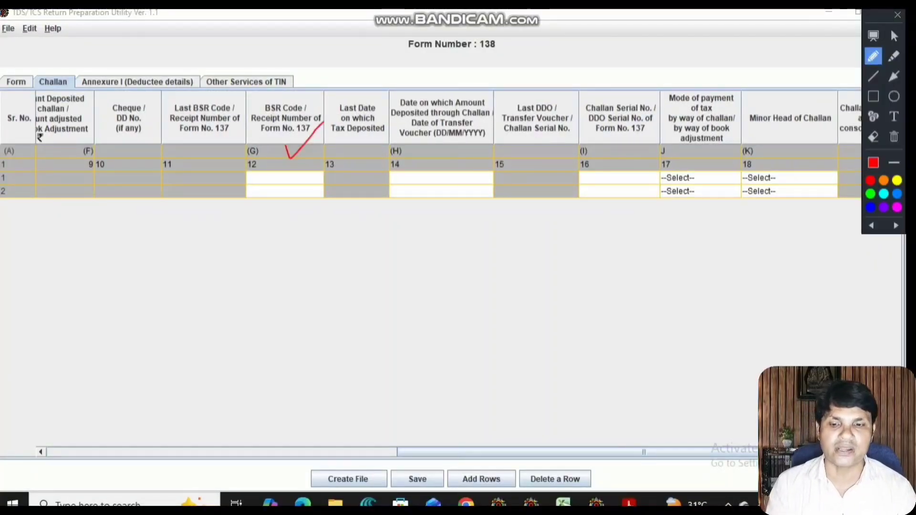
Switch to the challan receipt in Adobe Acrobat and tick the BSR code, Challan No and Tender Date entries in red
key(alt+Tab)
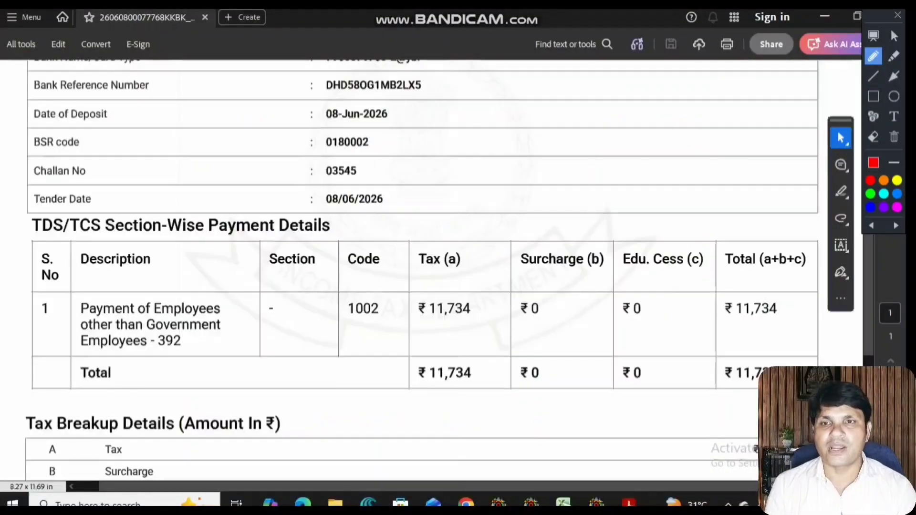
drag(99, 148, 114, 135)
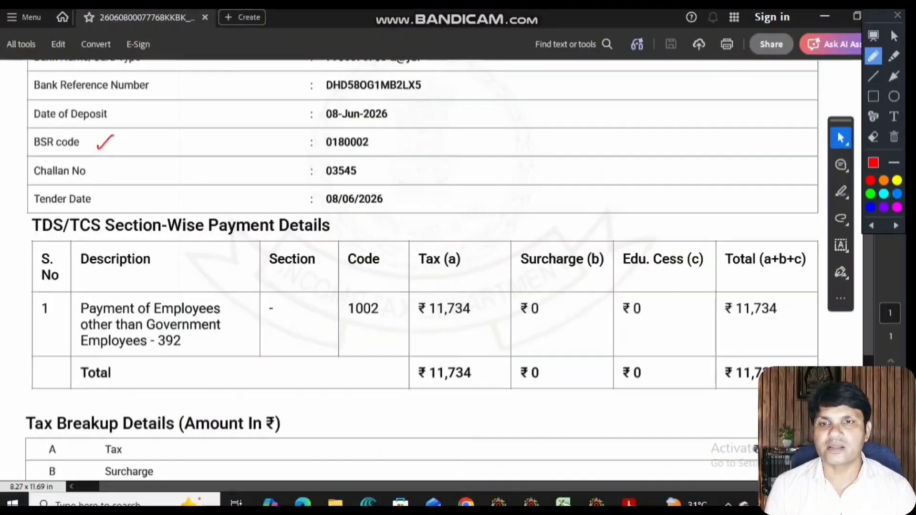
drag(104, 171, 119, 164)
drag(105, 209, 141, 190)
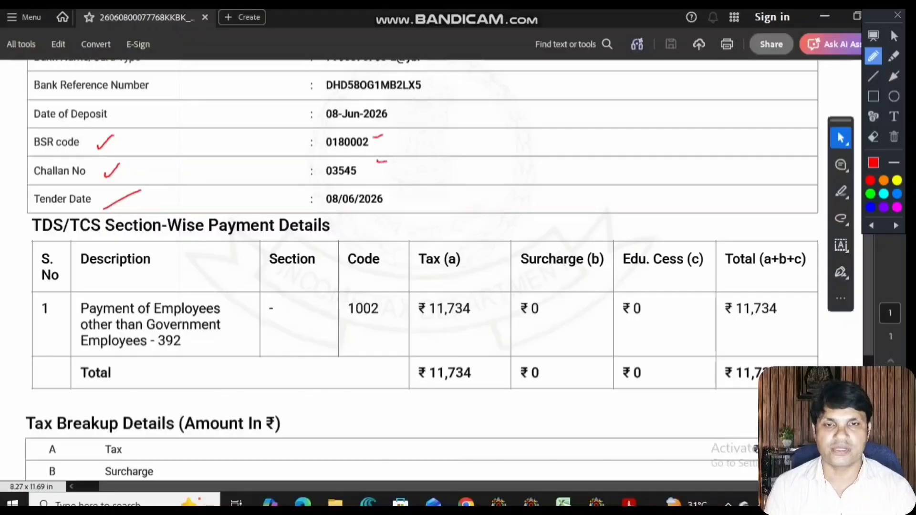
drag(394, 203, 406, 198)
Return to the Return Preparation Utility, mark the BSR code, deposit date and challan serial number columns in red, and close the drawing tool
key(alt+Tab)
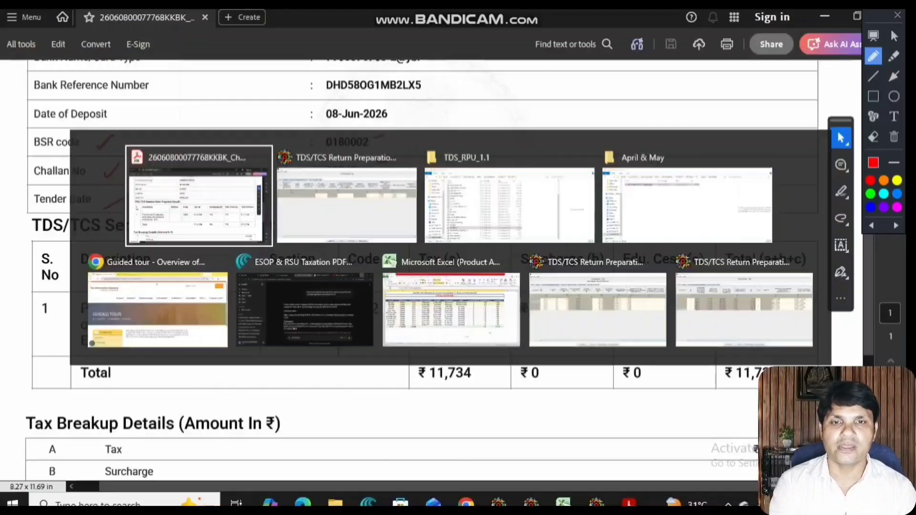
key(Tab)
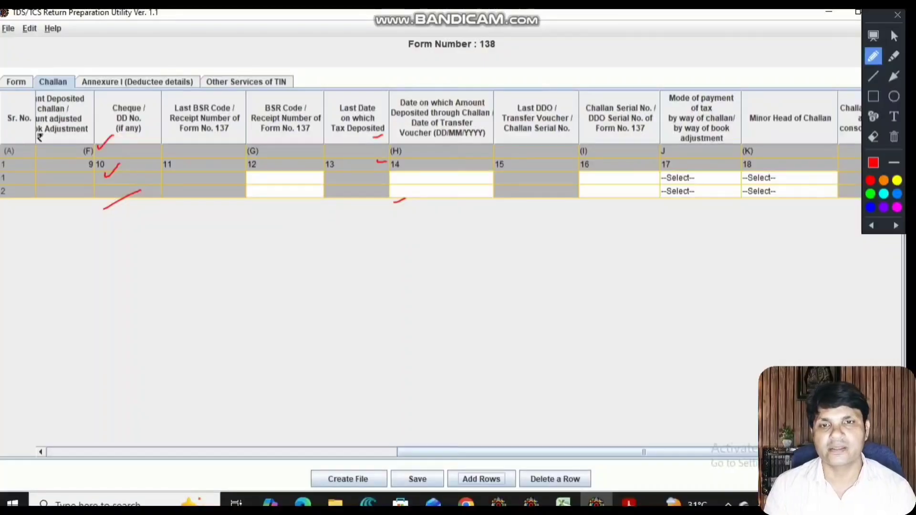
drag(292, 181, 332, 147)
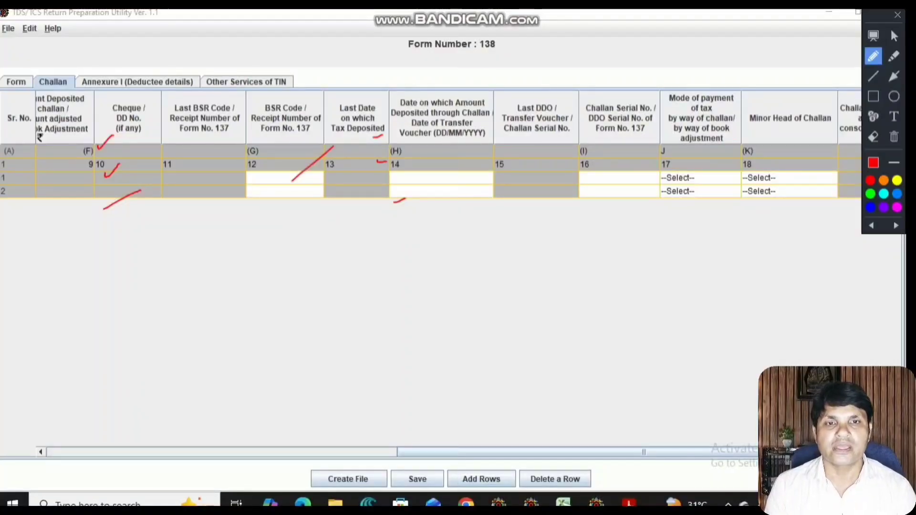
drag(488, 104, 503, 94)
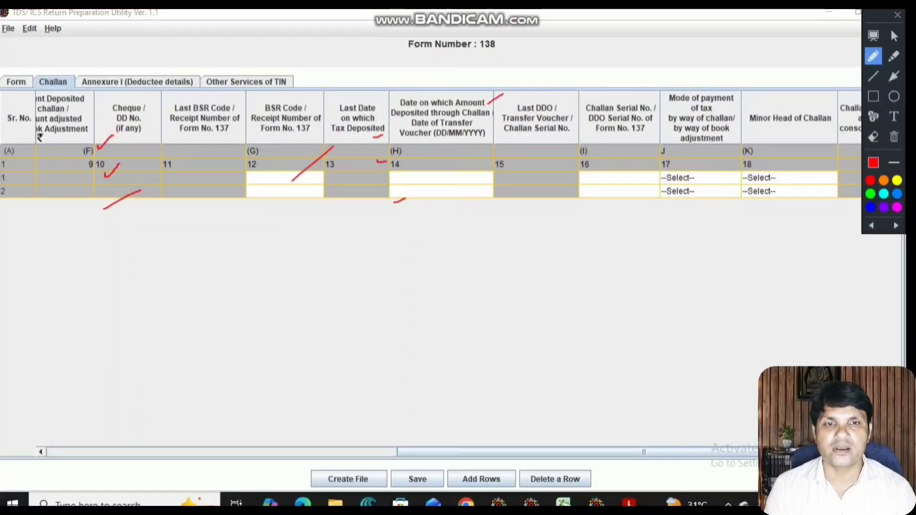
drag(443, 182, 464, 173)
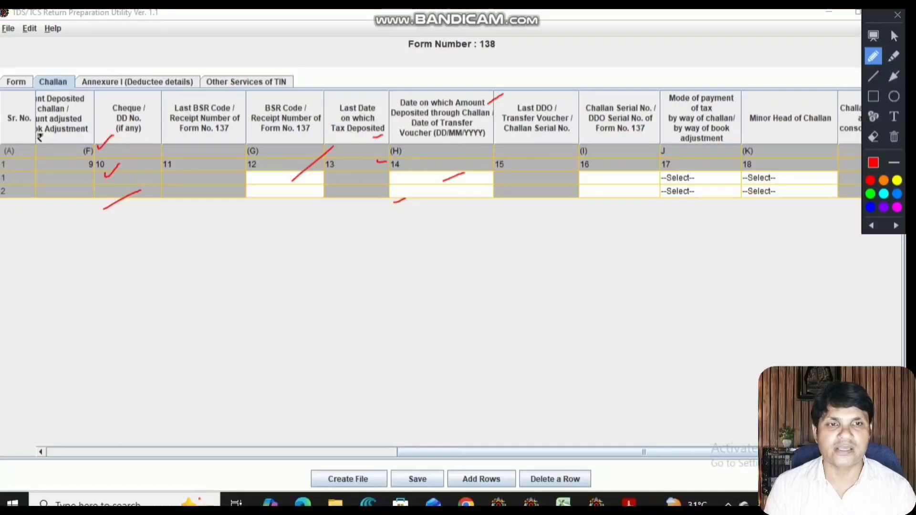
drag(644, 130, 660, 122)
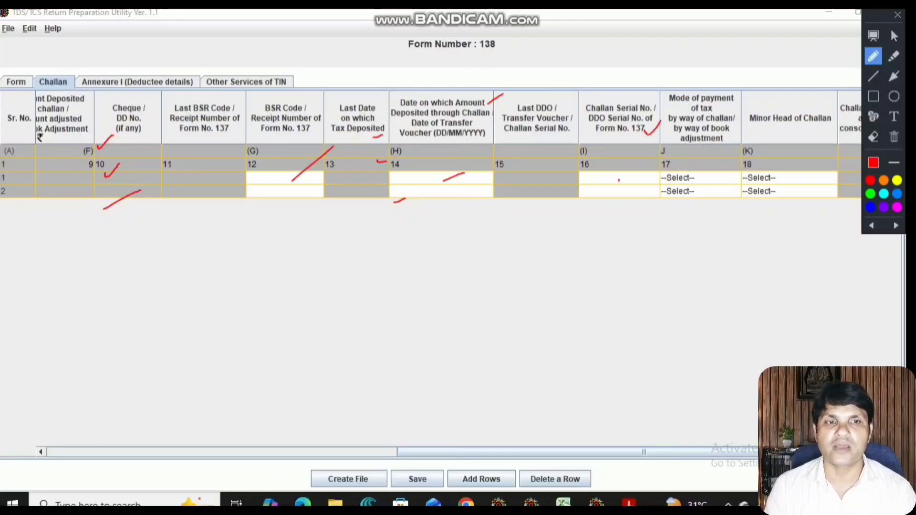
drag(619, 178, 630, 174)
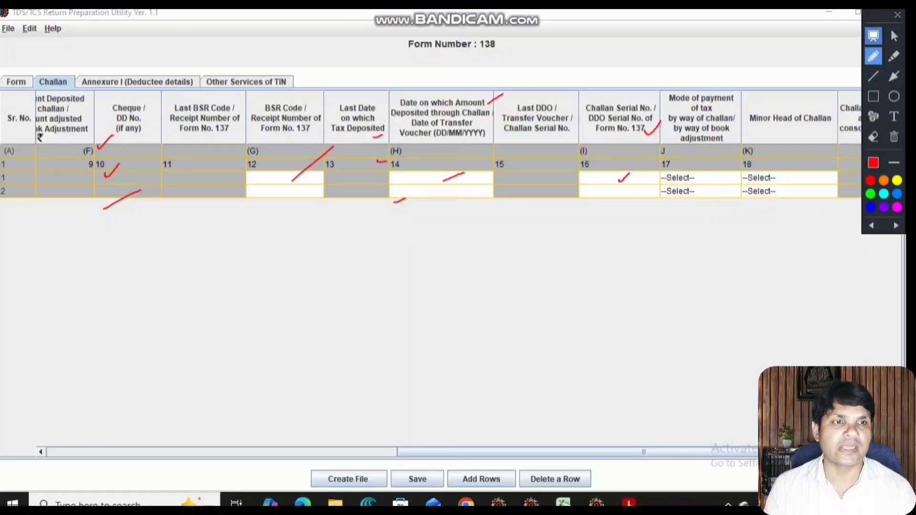
click(898, 16)
Switch to the filled-in Form 138 and mark its BSR code, deposit date, serial number, mode of payment and Minor Head columns in red
click(701, 178)
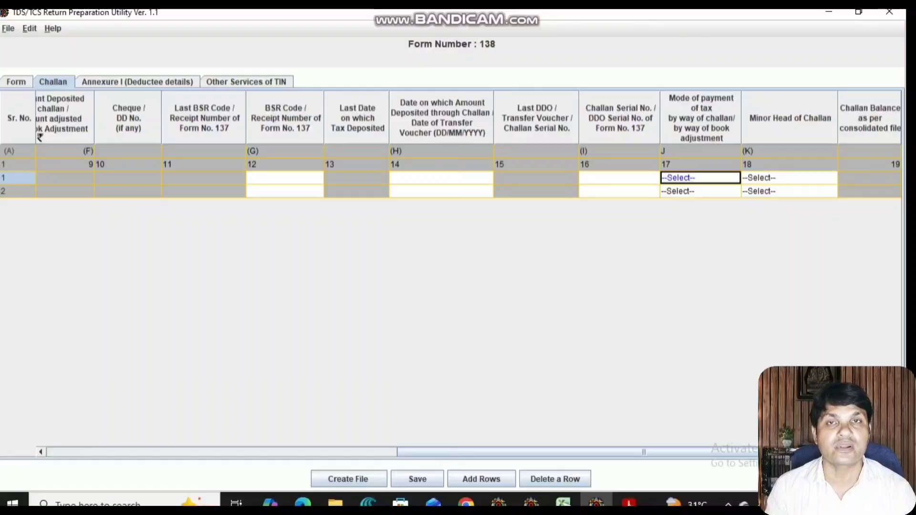
key(alt+Down)
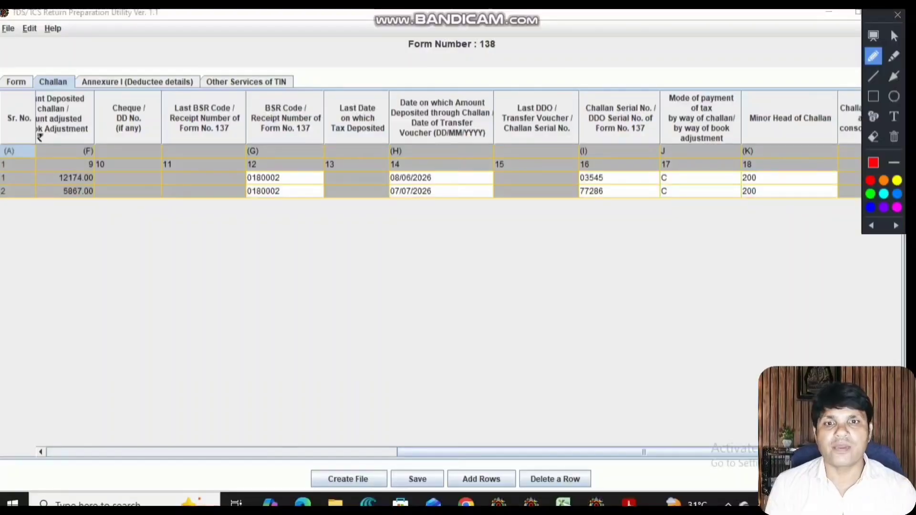
drag(421, 212, 448, 199)
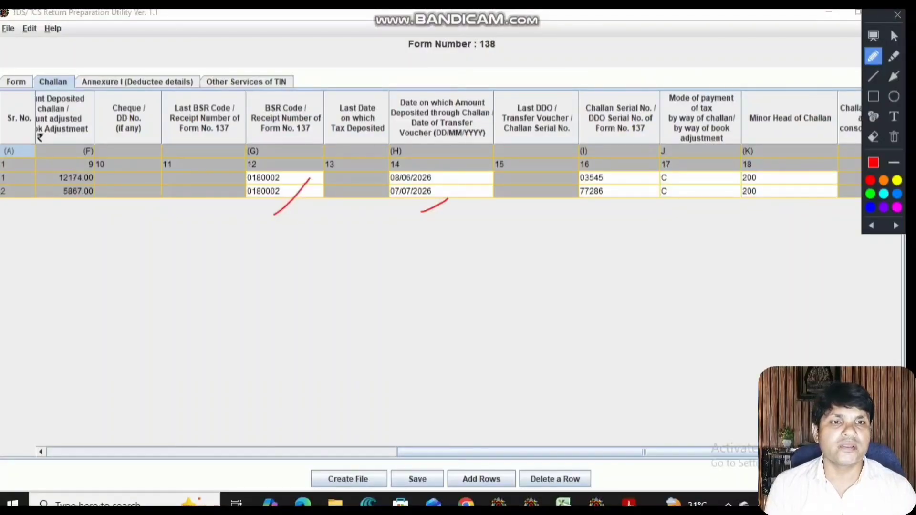
drag(579, 209, 599, 206)
mouse_move(674, 170)
mouse_down()
mouse_move(657, 171)
mouse_move(653, 184)
mouse_move(680, 201)
mouse_move(673, 166)
mouse_up()
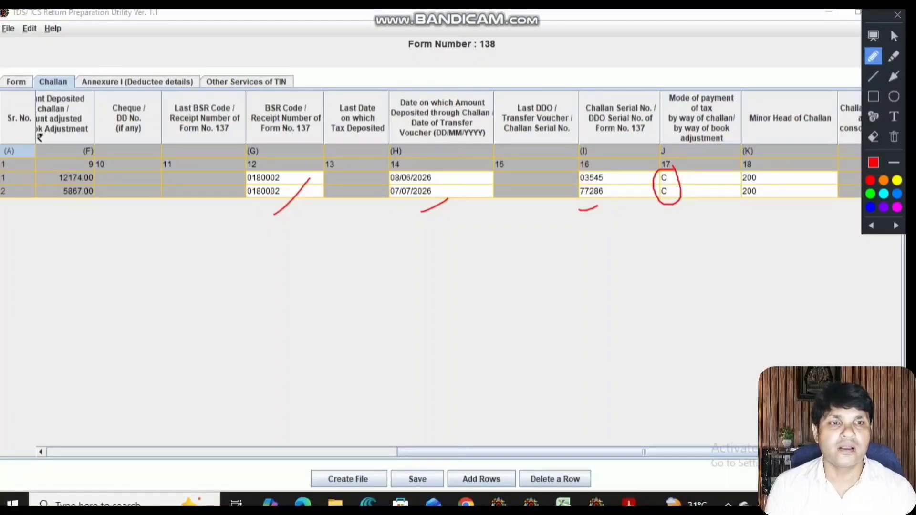
drag(740, 127, 818, 132)
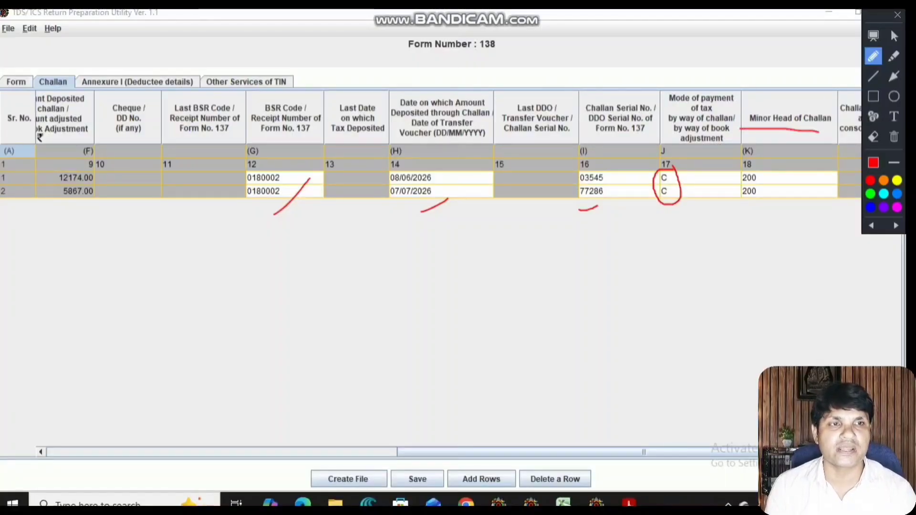
click(897, 15)
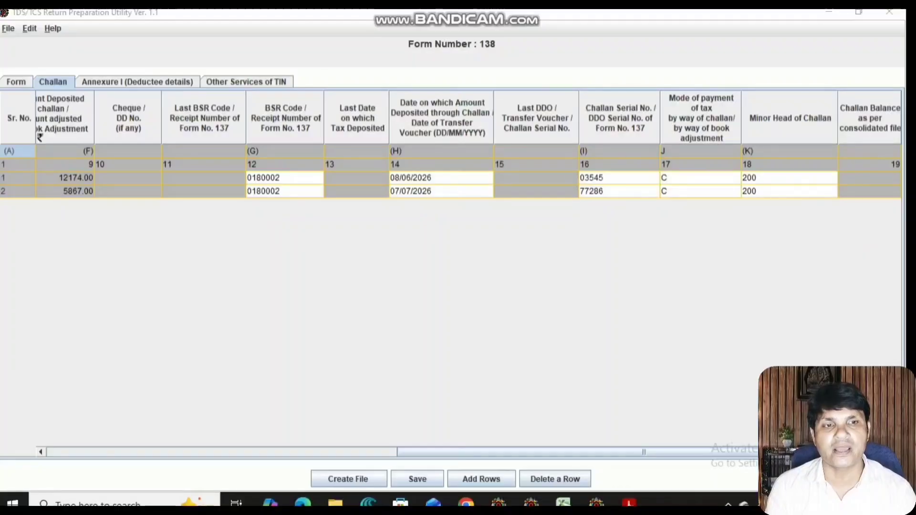
Check the Minor Head of Challan choices for the first challan in the filled-in statement, and return to the blank Form 138
click(831, 177)
click(783, 213)
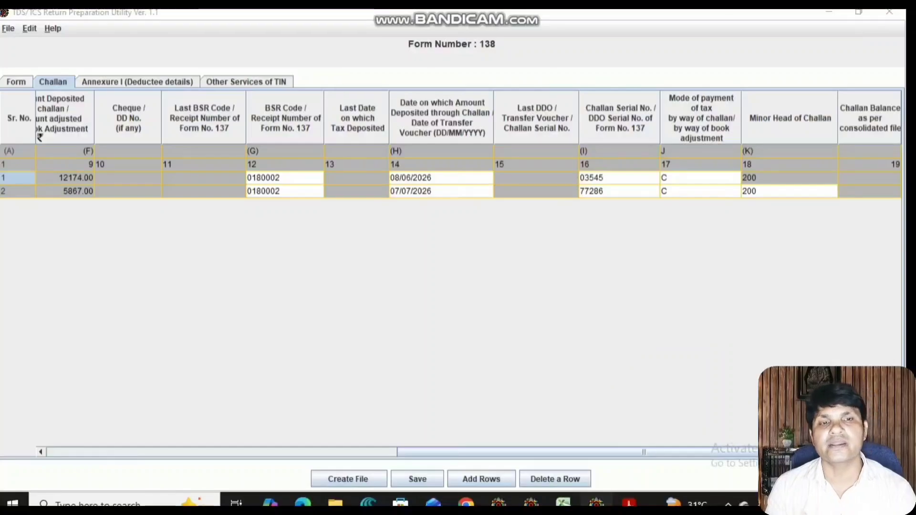
click(597, 504)
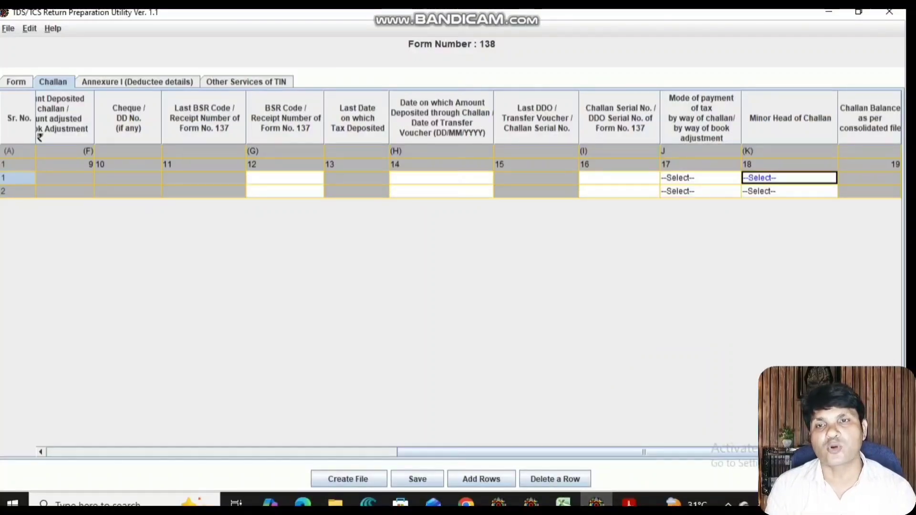
In the Annexure I deductee details, insert 4 deductee records for challan 1 and 2 for challan 2
click(137, 83)
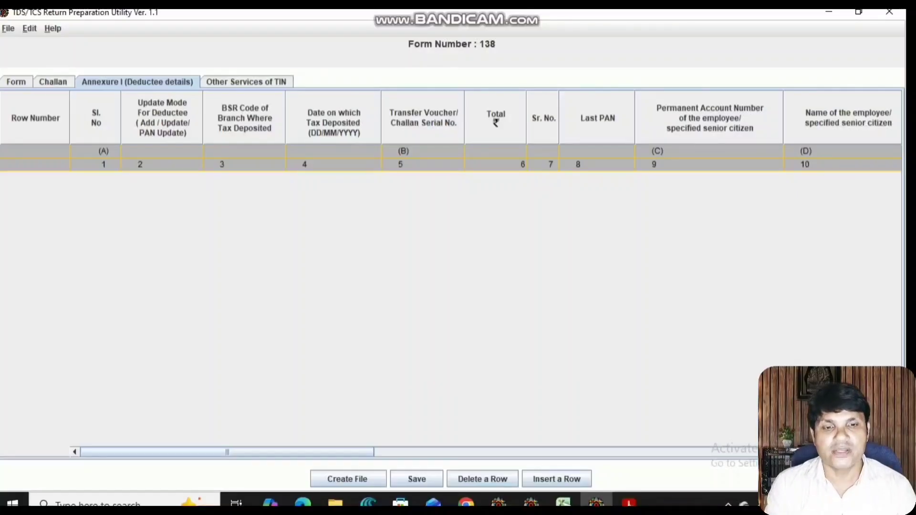
click(556, 479)
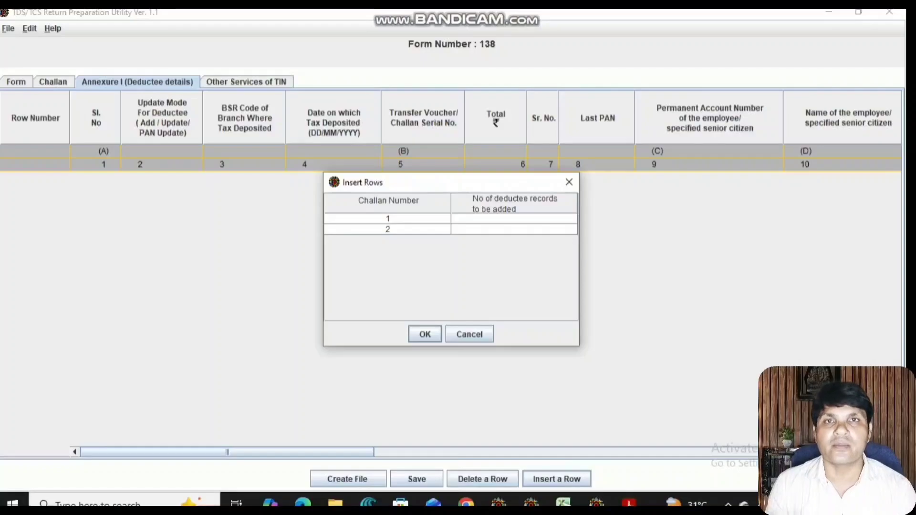
click(514, 219)
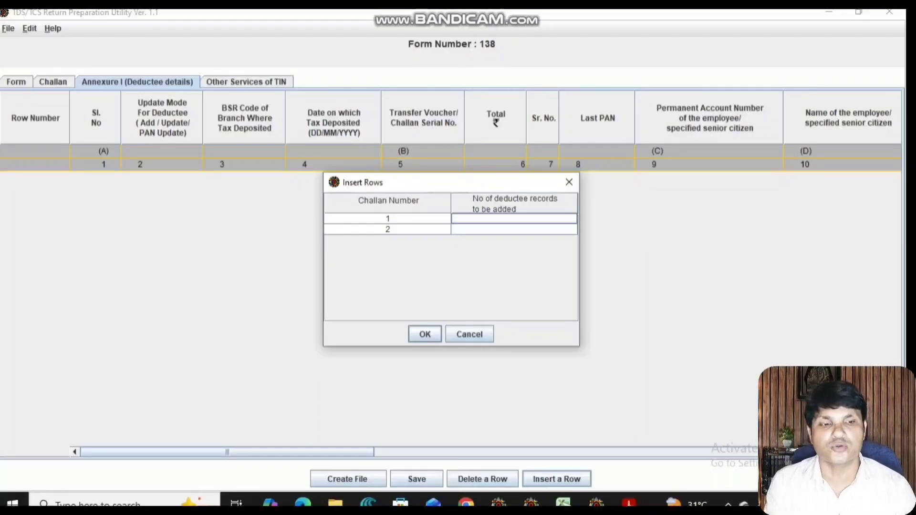
text(4)
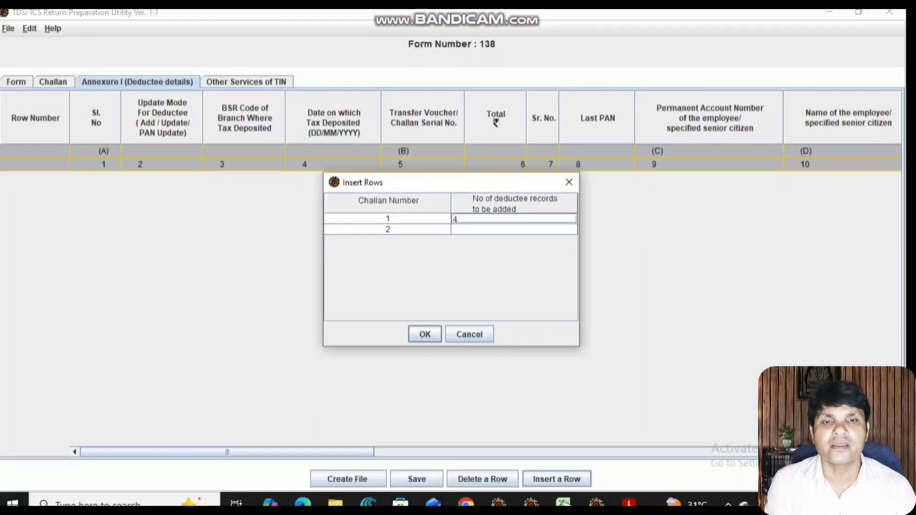
key(Return)
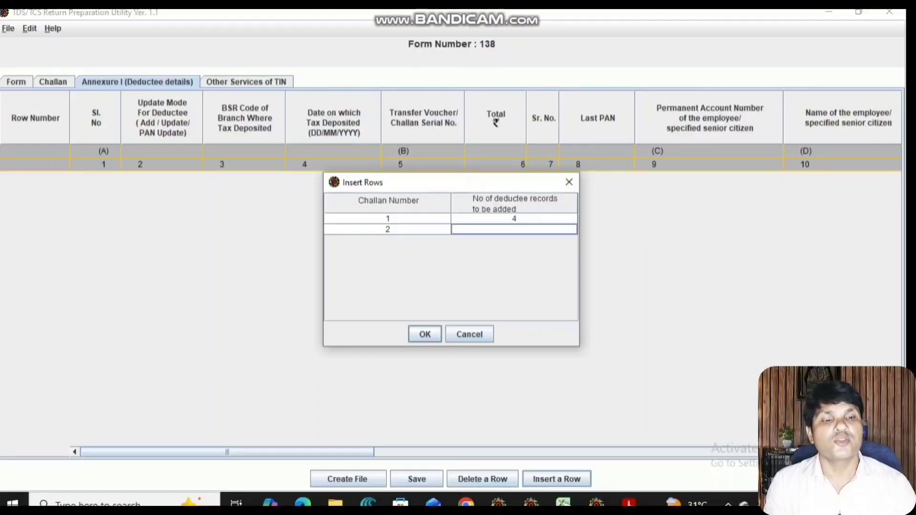
text(2)
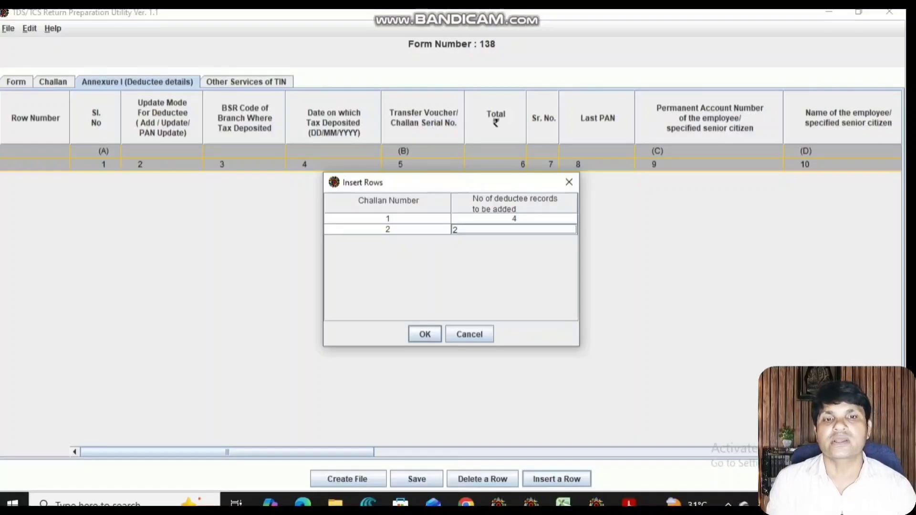
key(Return)
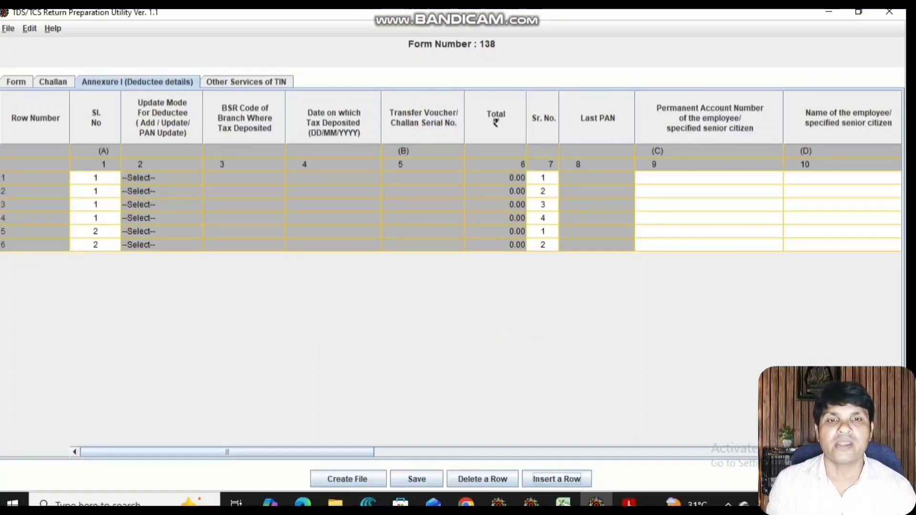
Turn on screen drawing, tick the employee Permanent Account Number heading in red and mark its cells in the deductee rows
key(ctrl+alt+d)
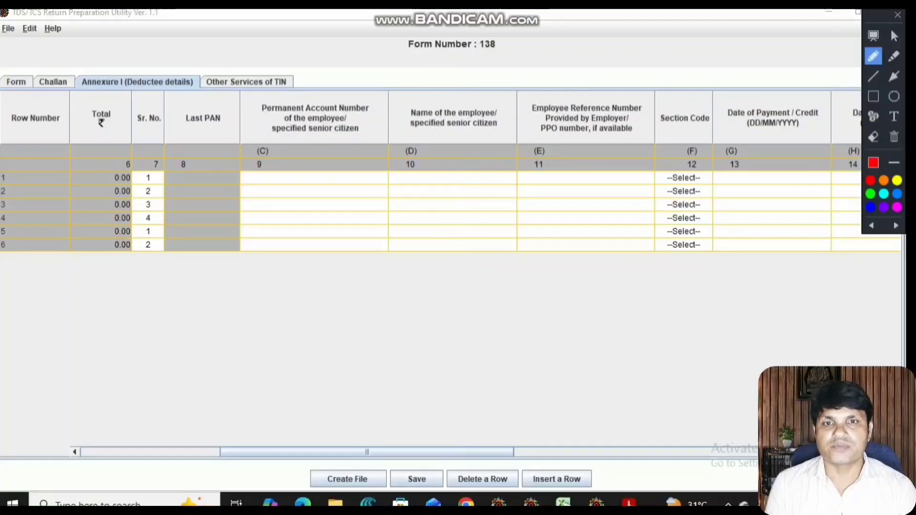
drag(362, 123, 377, 113)
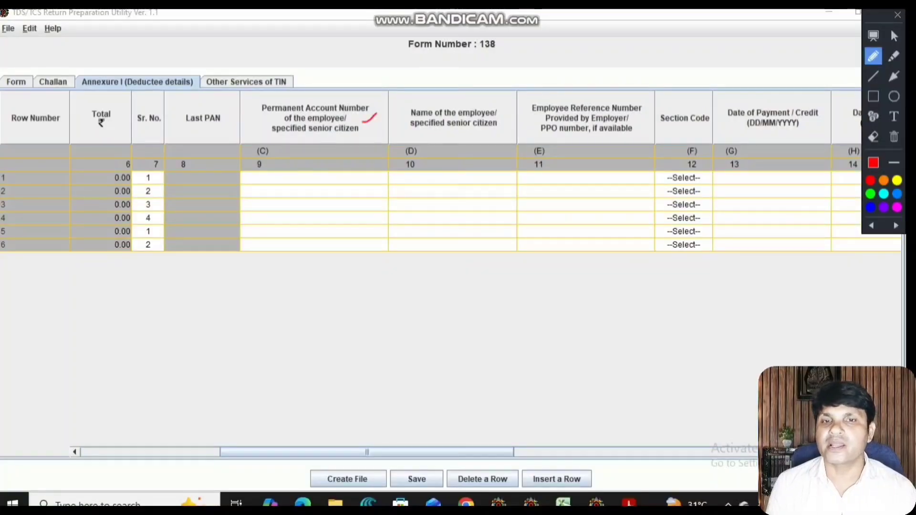
mouse_move(337, 177)
mouse_down()
mouse_move(352, 172)
mouse_move(357, 188)
mouse_up()
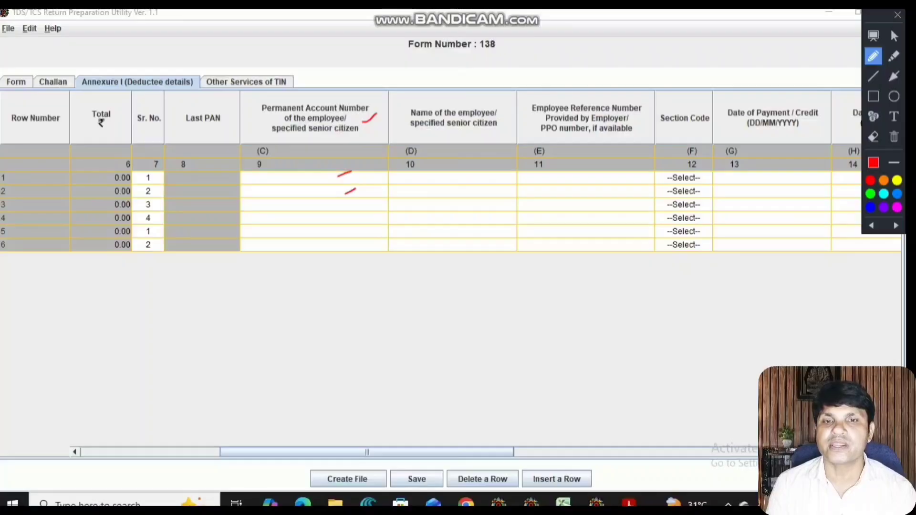
drag(294, 193, 304, 189)
drag(305, 205, 317, 198)
drag(312, 221, 319, 219)
drag(336, 223, 350, 217)
drag(324, 235, 333, 233)
drag(329, 246, 343, 241)
Underline the employee name heading in red and mark the PAN and name cells of the upper deductee rows
drag(440, 141, 502, 135)
drag(321, 181, 348, 181)
drag(363, 192, 381, 192)
drag(397, 181, 428, 182)
drag(411, 193, 444, 193)
drag(454, 215, 489, 188)
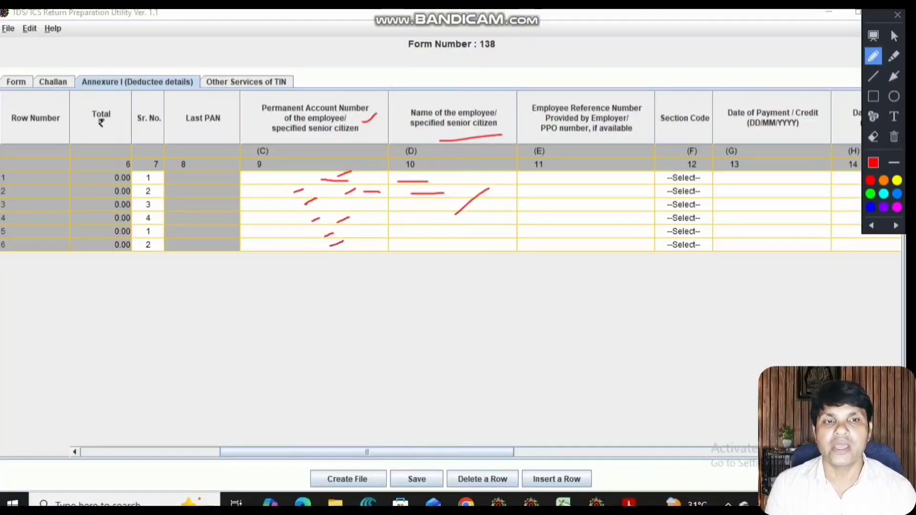
Tick the Employee Reference Number heading in red, mark its cells in the first four rows, and close the drawing tool
drag(636, 116, 667, 95)
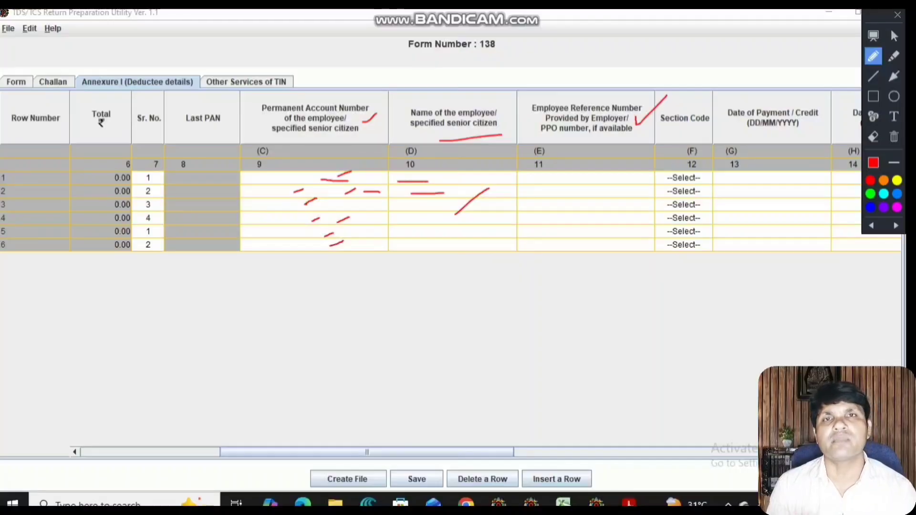
mouse_move(571, 181)
mouse_down()
mouse_move(585, 171)
mouse_move(589, 200)
mouse_up()
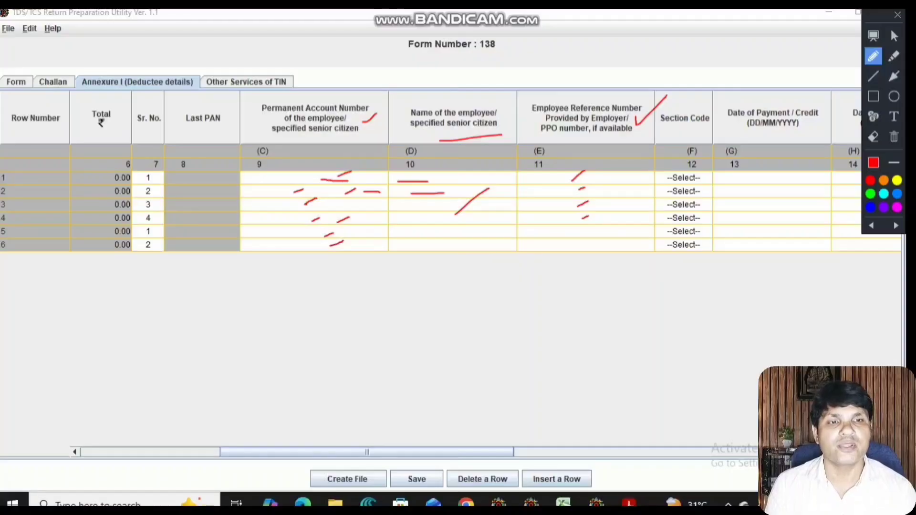
click(898, 15)
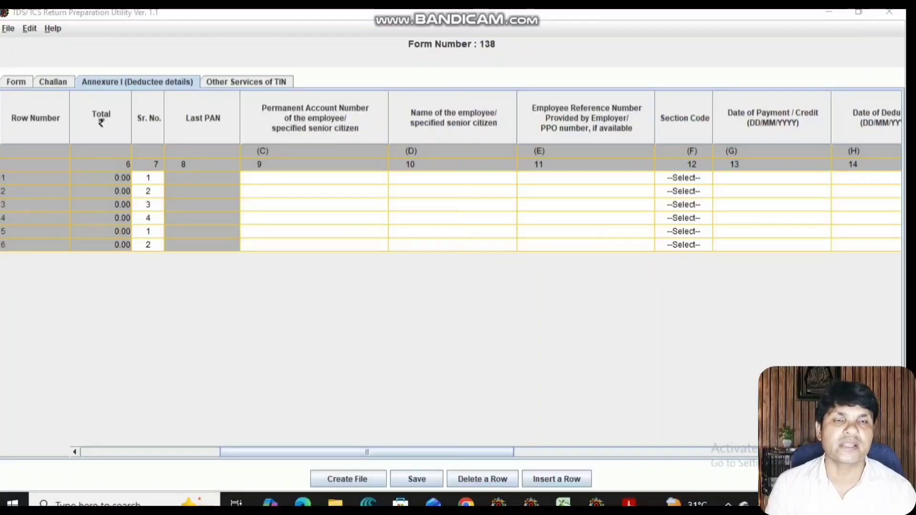
Set the Section Code to 1002 for the first and second deductee rows
click(684, 178)
key(Down)
key(Down)
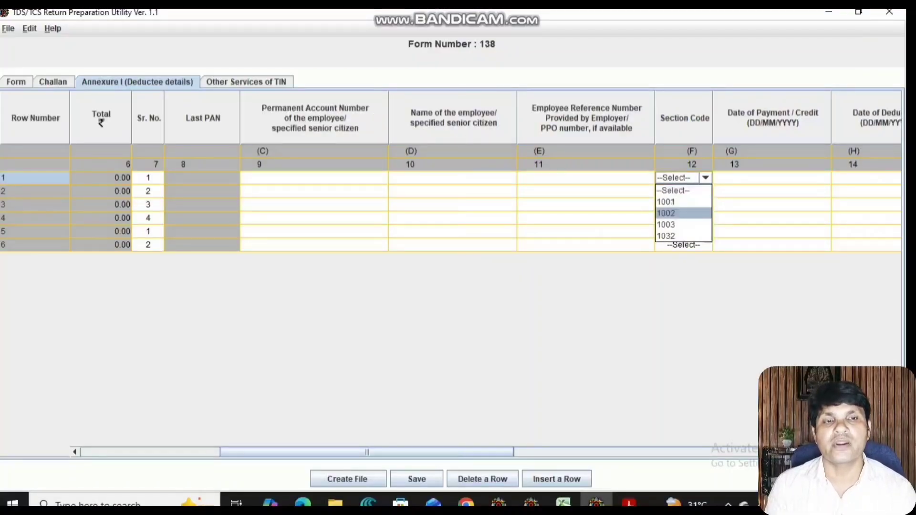
key(Return)
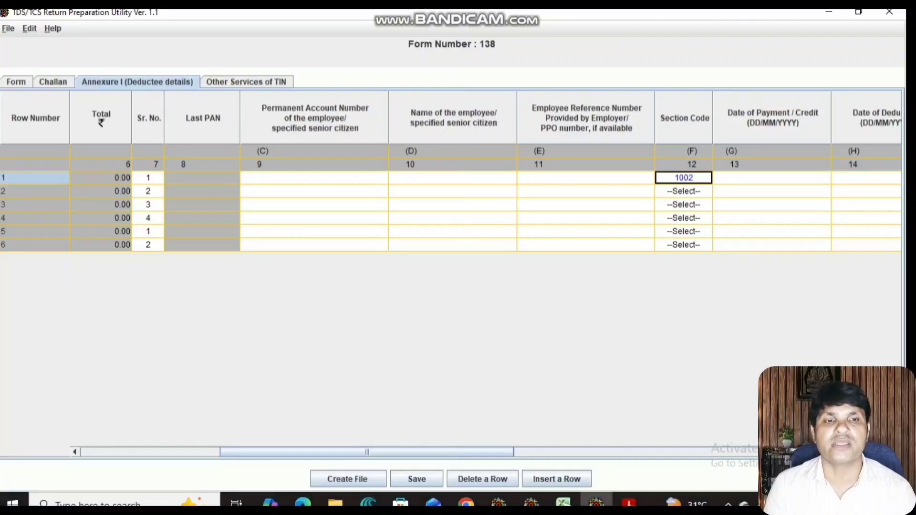
click(684, 192)
click(684, 227)
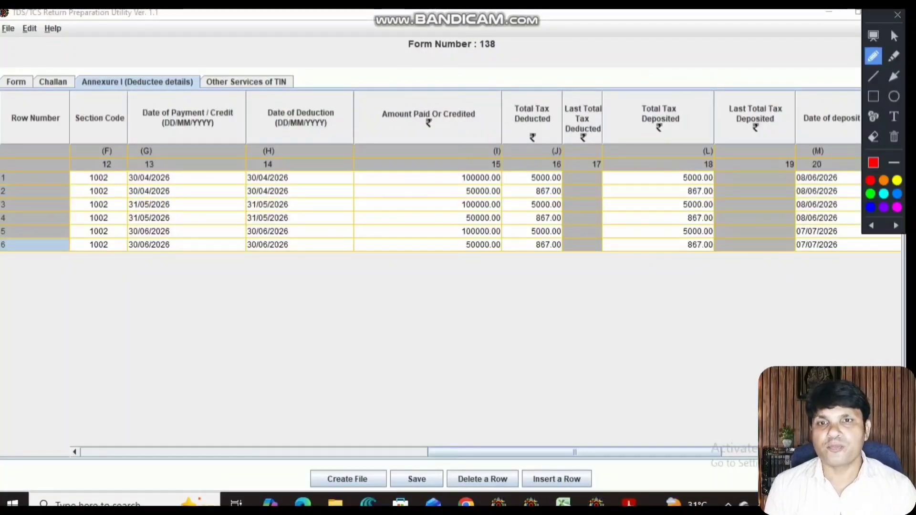
Switch to the filled-in Annexure I and mark the Date of Payment / Credit and Date of Deduction headings and entries in red
drag(226, 122, 252, 109)
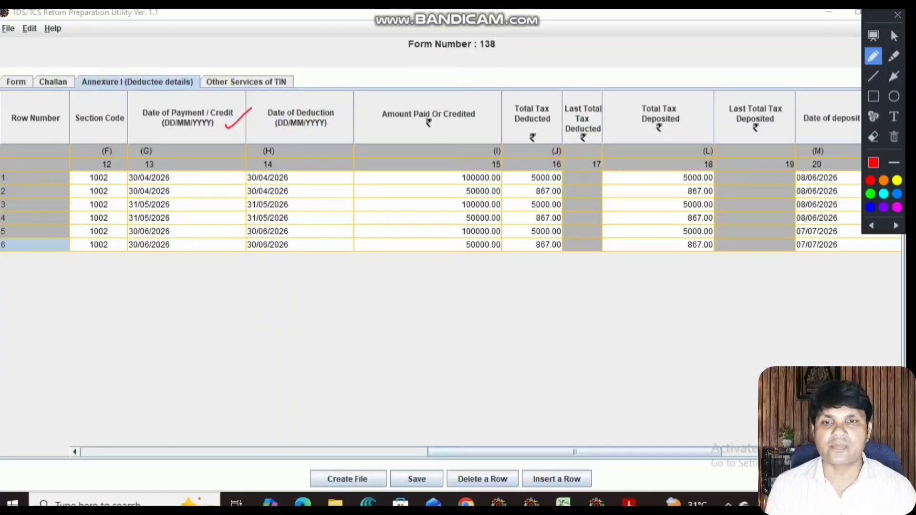
drag(176, 179, 193, 191)
drag(189, 213, 200, 208)
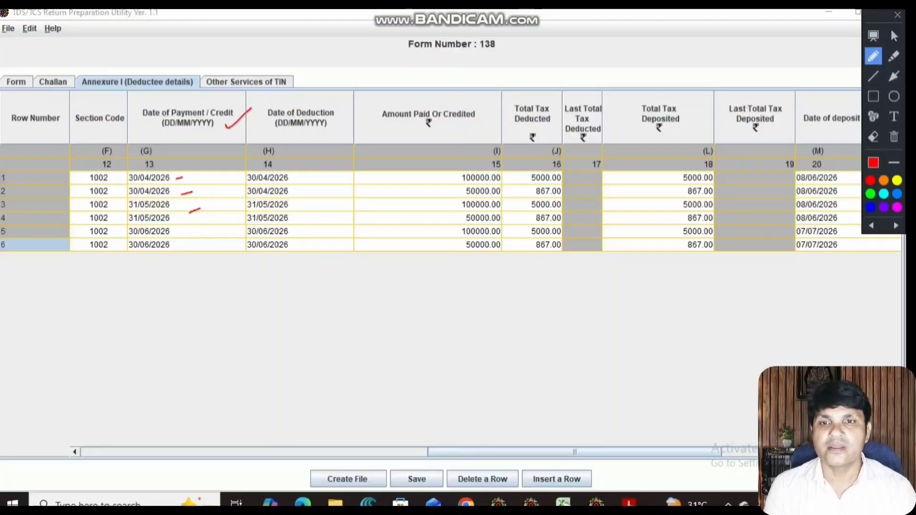
drag(182, 233, 192, 228)
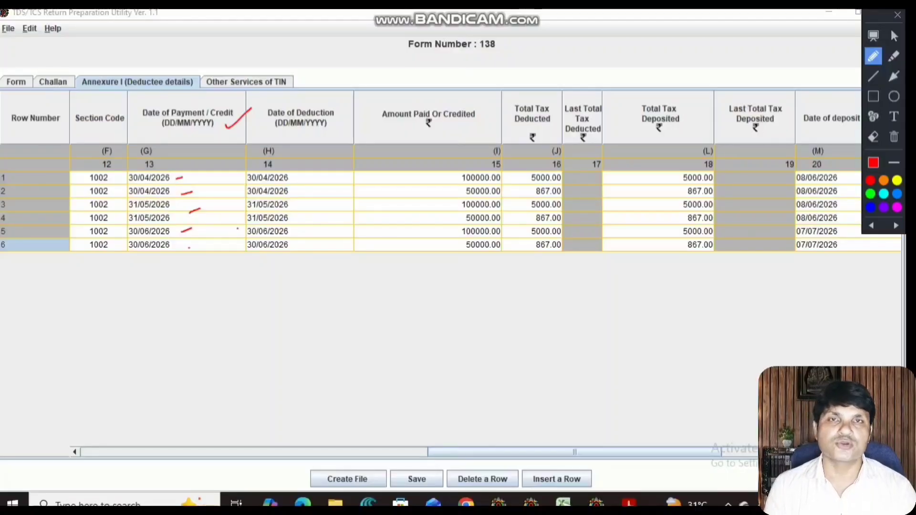
drag(336, 121, 347, 112)
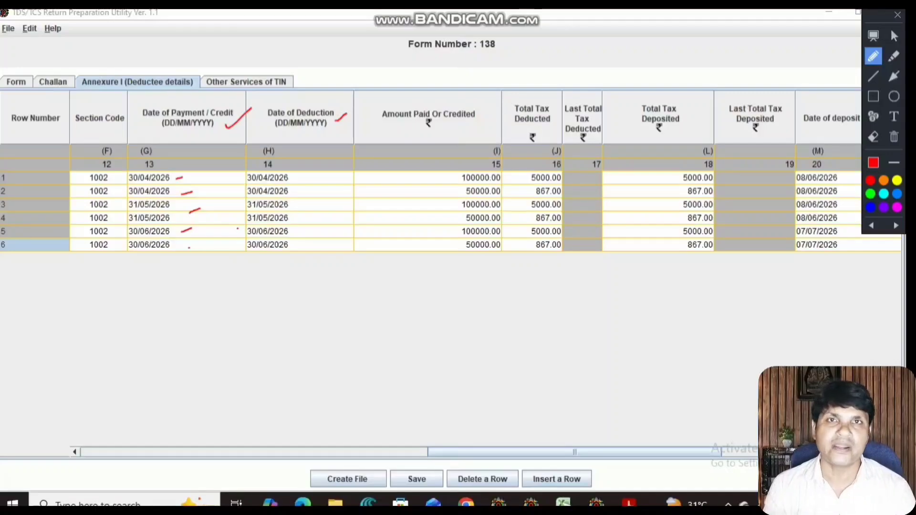
mouse_move(300, 176)
mouse_down()
mouse_move(310, 172)
mouse_move(310, 190)
mouse_up()
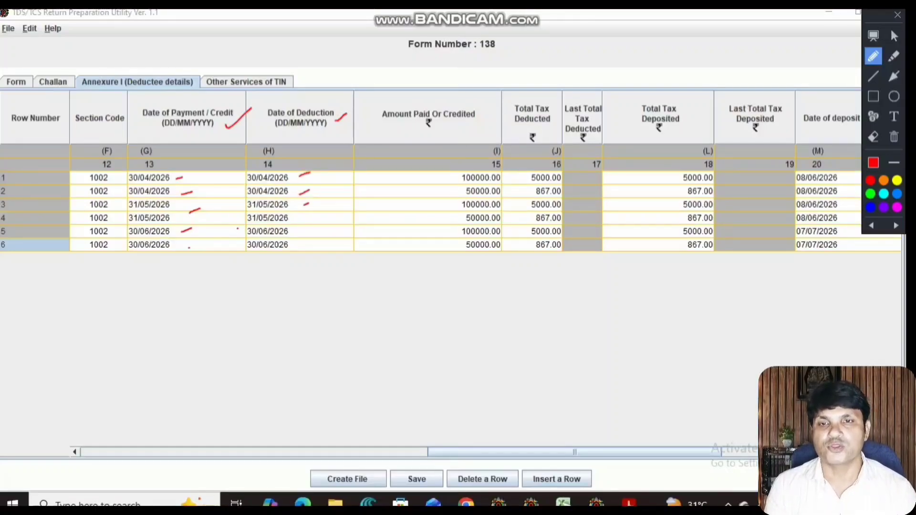
drag(222, 162, 210, 243)
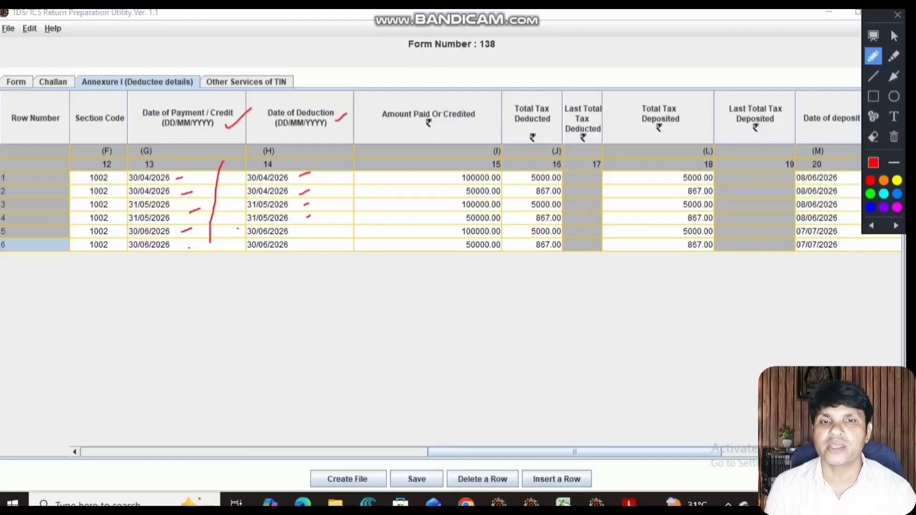
drag(329, 168, 329, 251)
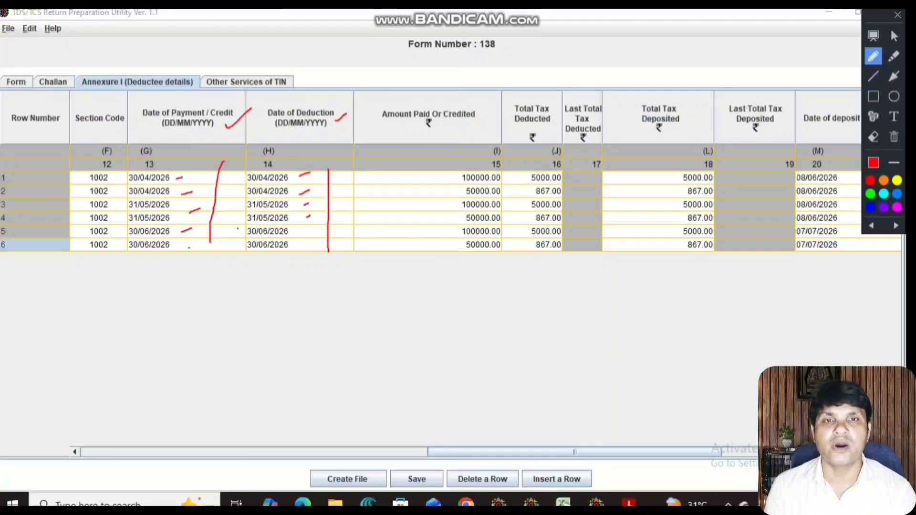
Mark the Amount Paid Or Credited, Total Tax Deducted and Total Tax Deposited columns in red
drag(472, 127, 499, 106)
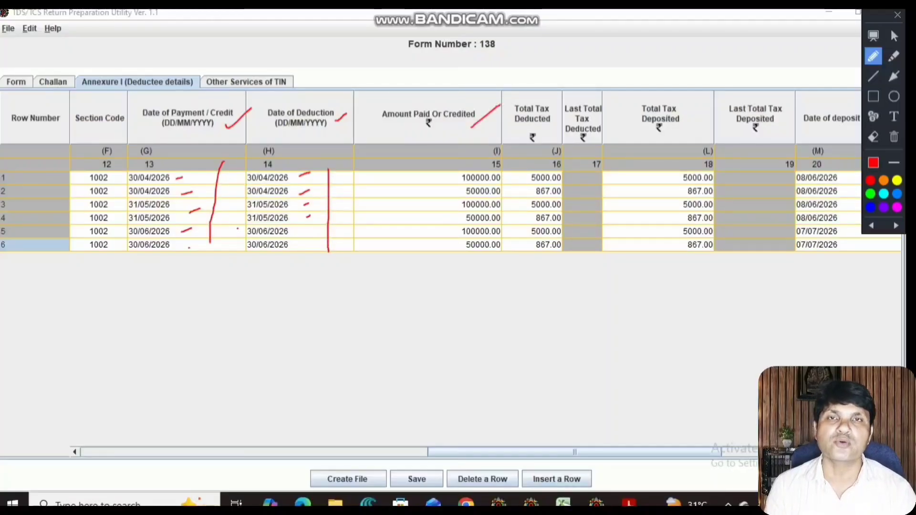
drag(450, 168, 443, 266)
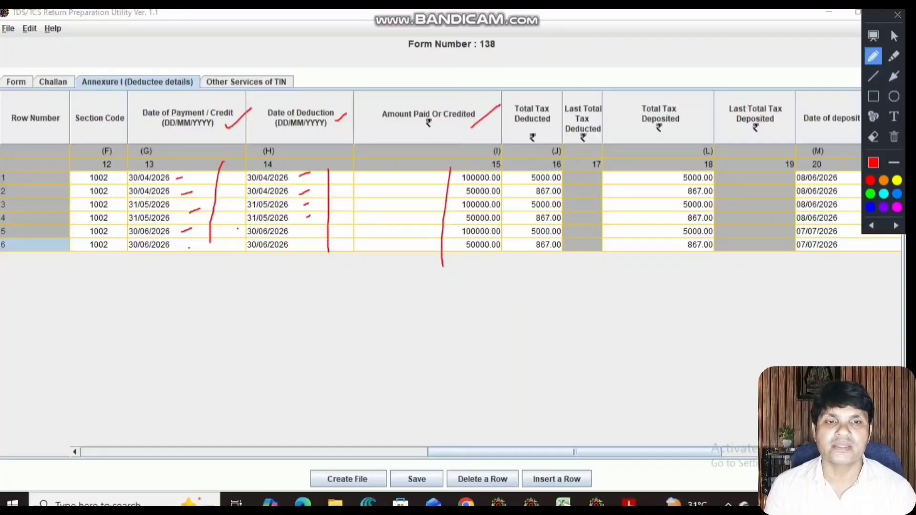
drag(521, 168, 519, 272)
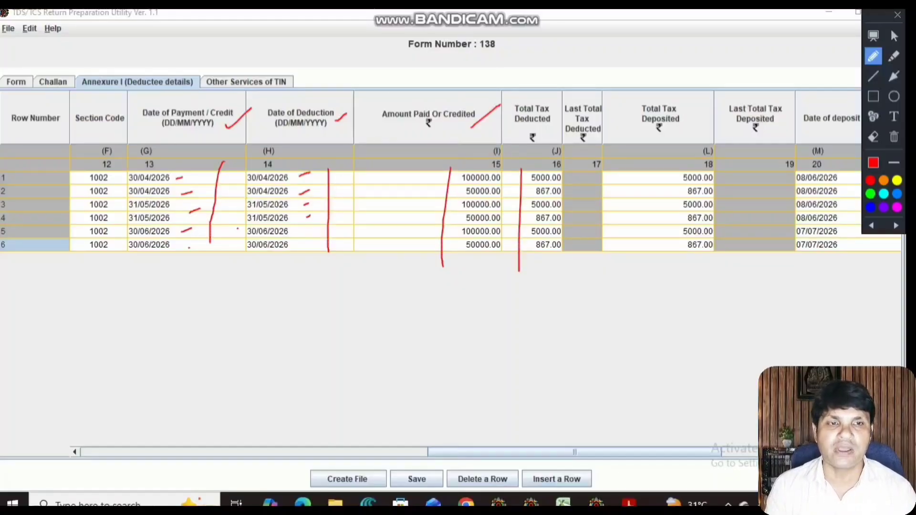
mouse_move(670, 167)
mouse_down()
mouse_move(680, 257)
mouse_move(715, 267)
mouse_move(728, 187)
mouse_move(697, 164)
mouse_move(673, 165)
mouse_up()
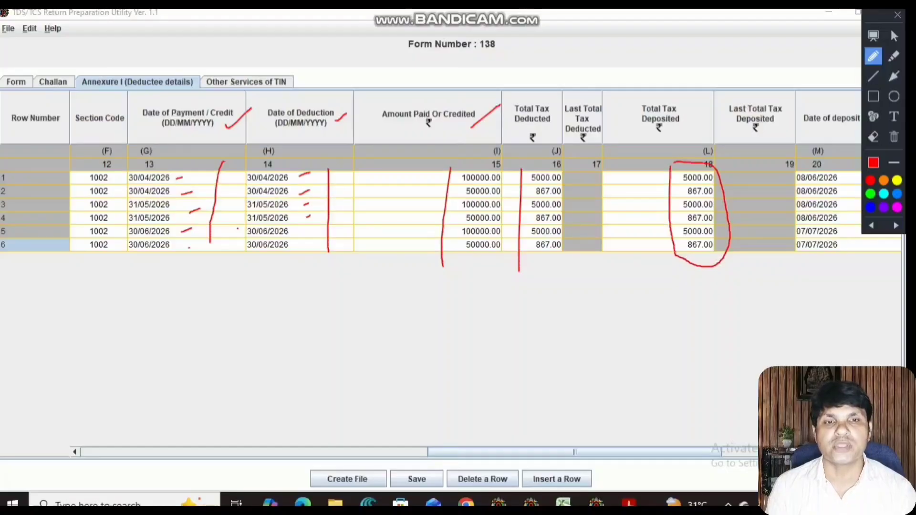
drag(524, 184, 534, 263)
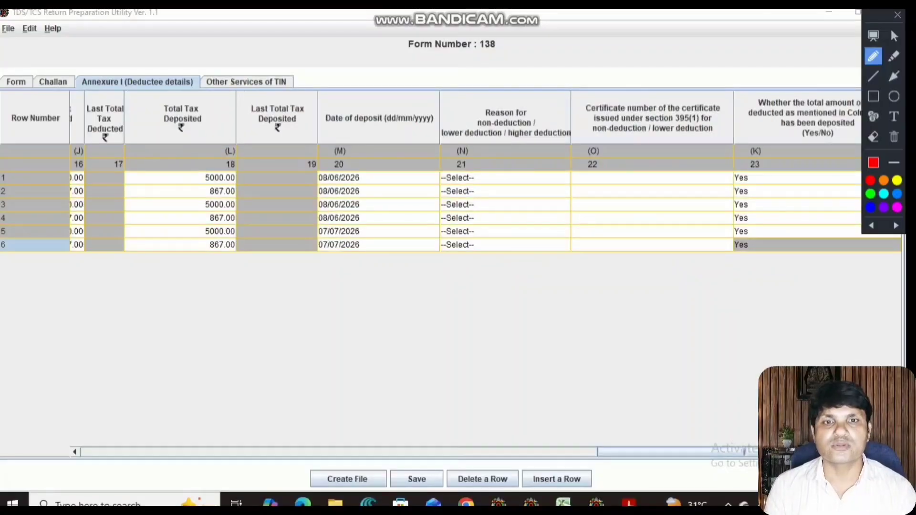
Circle the Date of deposit heading and its dates in red, and cross out the Reason for non-deduction heading
mouse_move(324, 129)
mouse_down()
mouse_move(441, 125)
mouse_move(387, 98)
mouse_move(326, 110)
mouse_move(324, 129)
mouse_up()
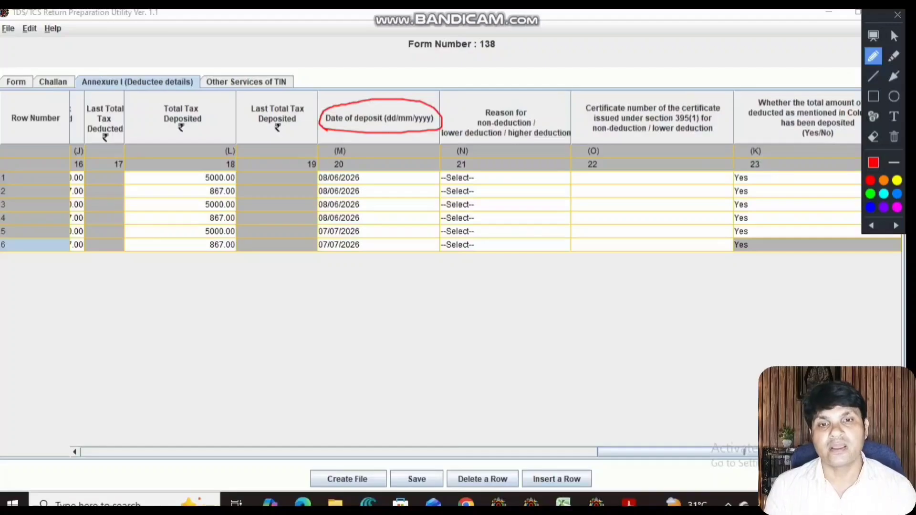
mouse_move(371, 159)
mouse_down()
mouse_move(359, 262)
mouse_move(312, 219)
mouse_move(306, 173)
mouse_move(363, 156)
mouse_up()
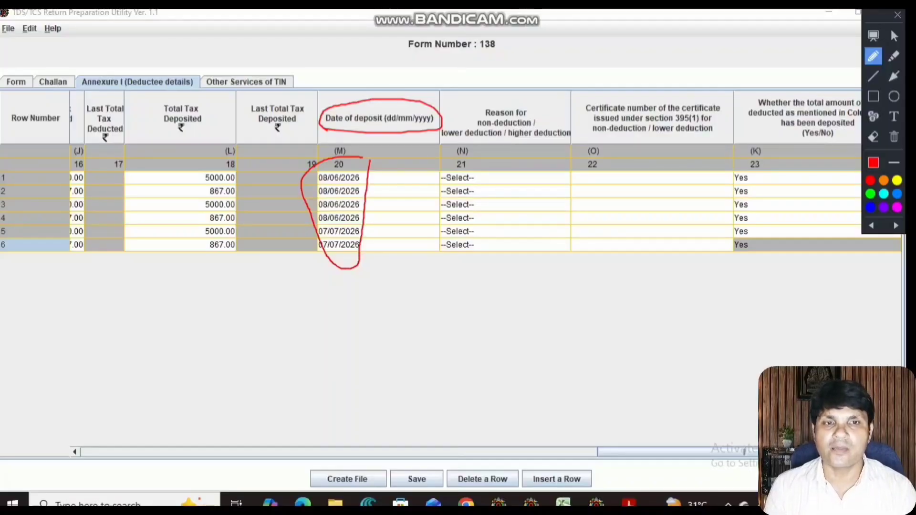
mouse_move(523, 134)
mouse_down()
mouse_move(542, 109)
mouse_move(538, 138)
mouse_up()
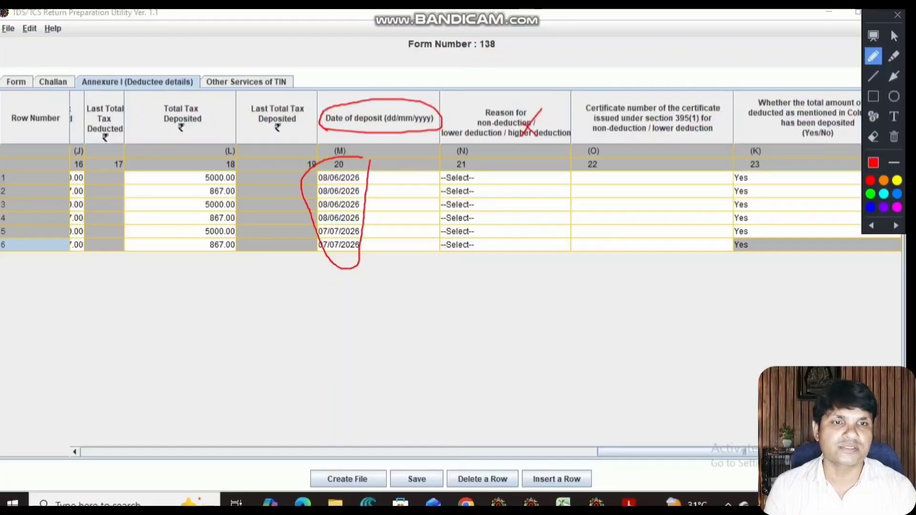
Move the drawing palette off column 23, tick and underline its tax-deposited heading, and circle its Yes entries in red
mouse_move(662, 139)
mouse_down()
mouse_move(641, 177)
mouse_move(650, 158)
mouse_move(662, 166)
mouse_up()
right_click(652, 91)
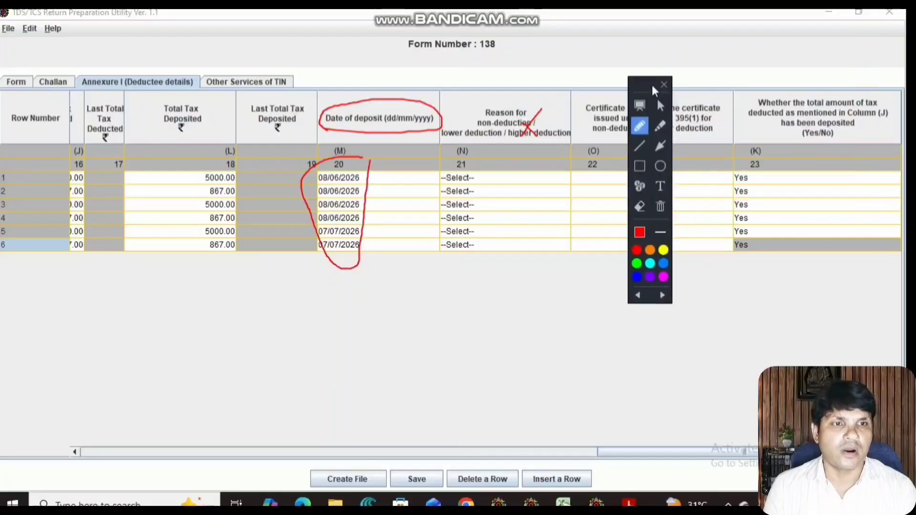
mouse_move(739, 96)
mouse_down()
mouse_move(743, 105)
mouse_move(769, 85)
mouse_up()
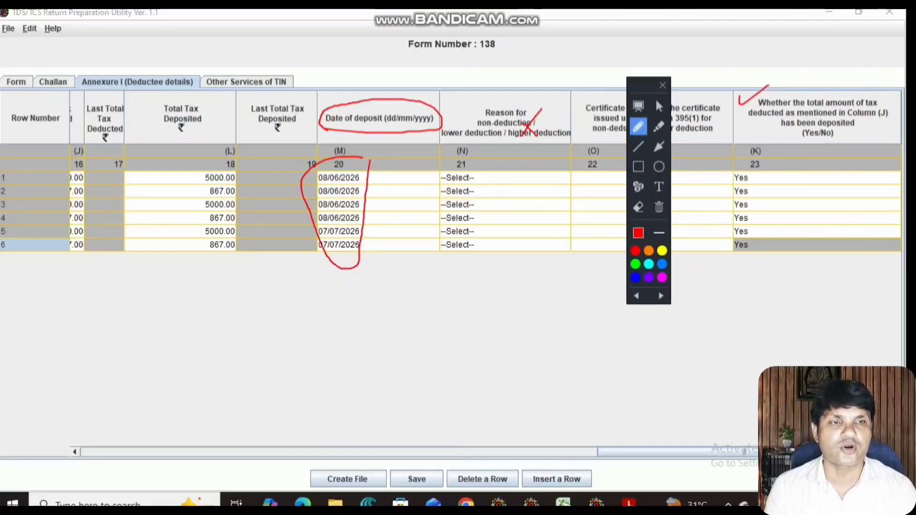
mouse_move(858, 122)
mouse_down()
mouse_move(891, 122)
mouse_move(868, 127)
mouse_up()
mouse_move(763, 175)
mouse_down()
mouse_move(778, 253)
mouse_move(725, 274)
mouse_move(726, 182)
mouse_up()
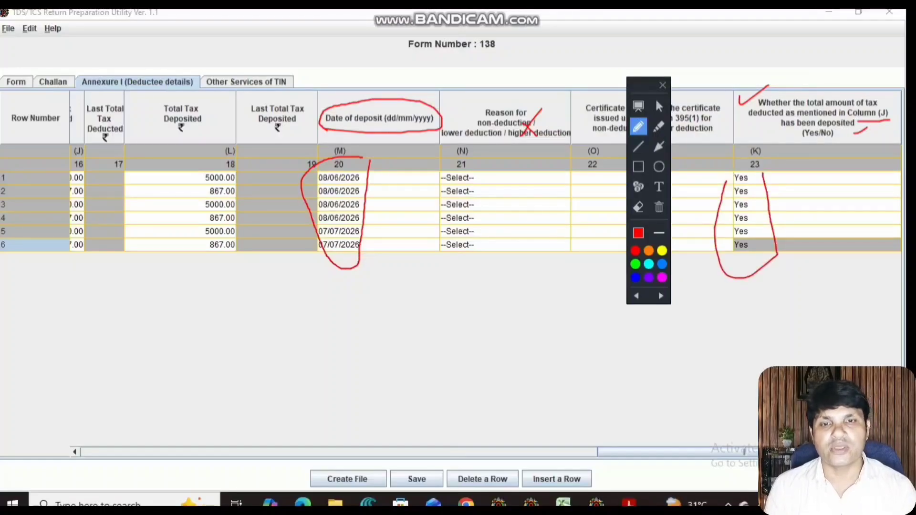
Clear the red markings from Annexure I and start creating the Form 138 statement file
key(Escape)
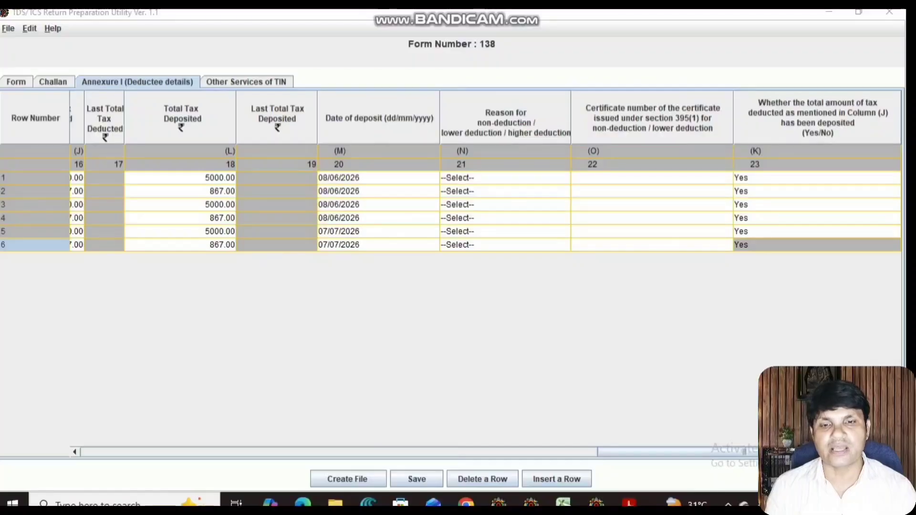
click(347, 479)
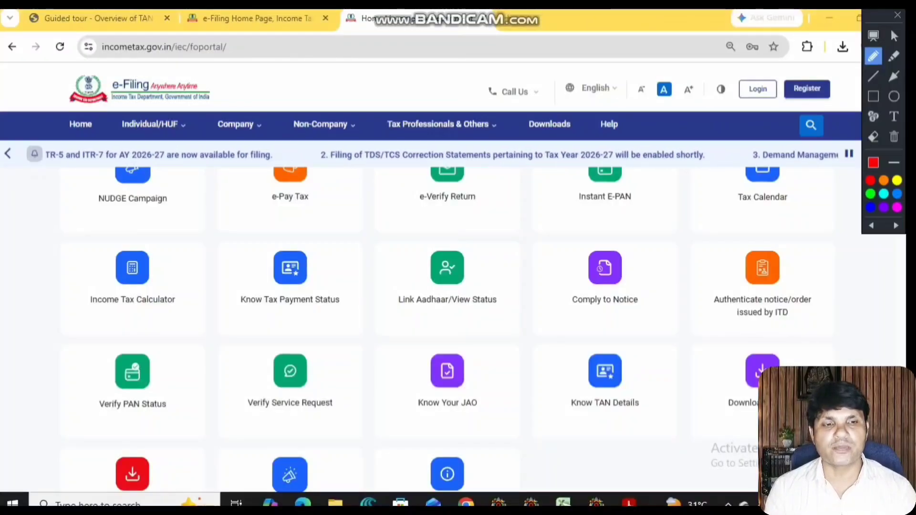
On the e-Filing portal, mark the Download CSI File service, then tick the TAN field and the field beside it in red
mouse_move(762, 338)
mouse_down()
mouse_move(744, 342)
mouse_move(712, 377)
mouse_move(723, 420)
mouse_move(759, 434)
mouse_up()
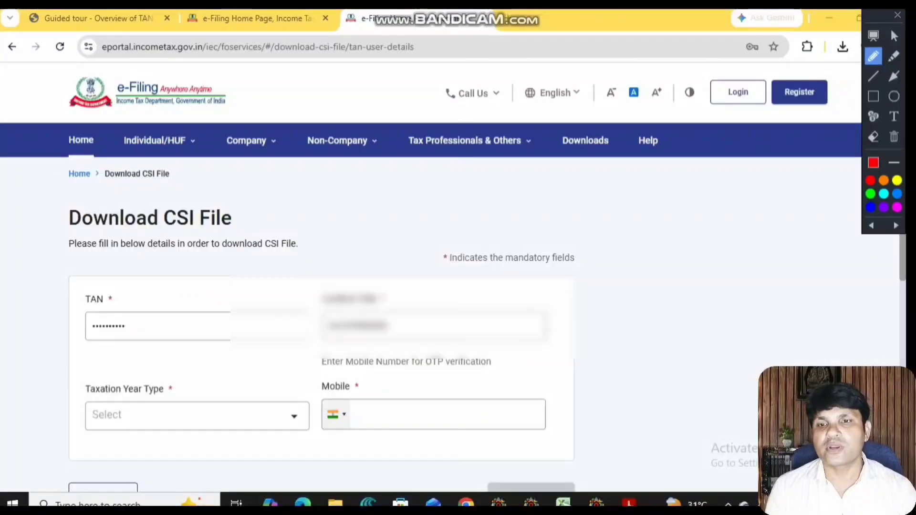
mouse_move(124, 318)
mouse_down()
mouse_move(130, 324)
mouse_move(153, 306)
mouse_up()
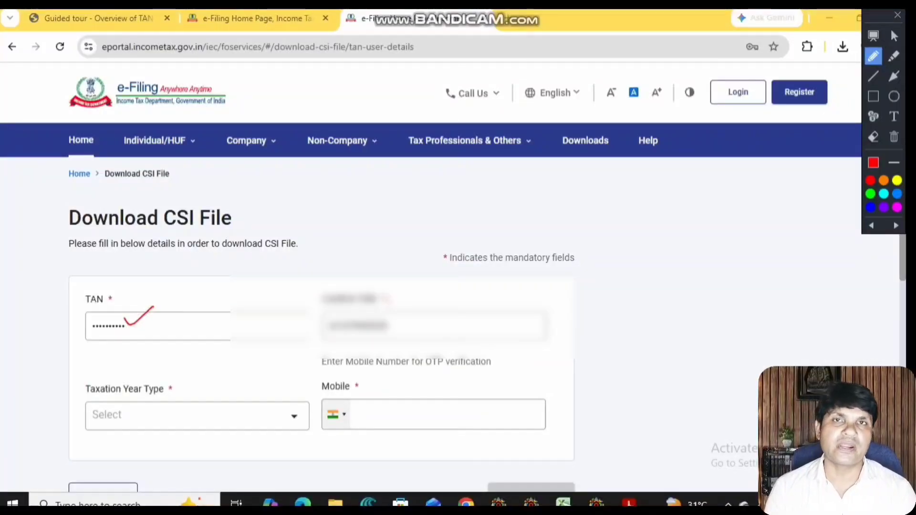
drag(385, 300, 415, 291)
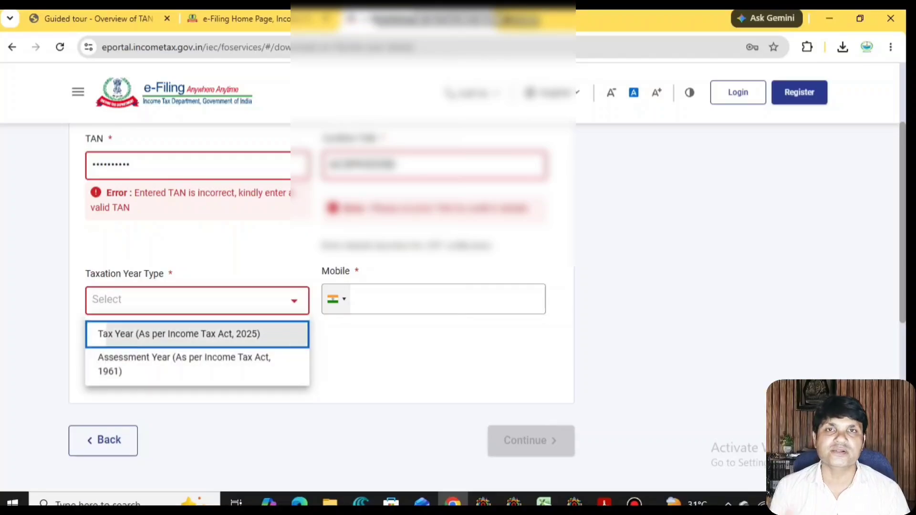
Set the Taxation Year Type to Tax Year (As per Income Tax Act, 2025) and go to the Mobile field
click(191, 334)
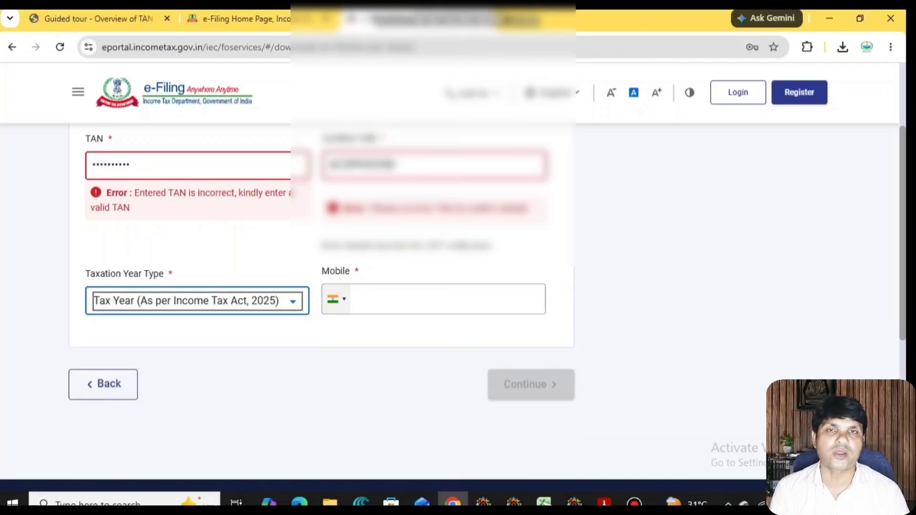
click(357, 299)
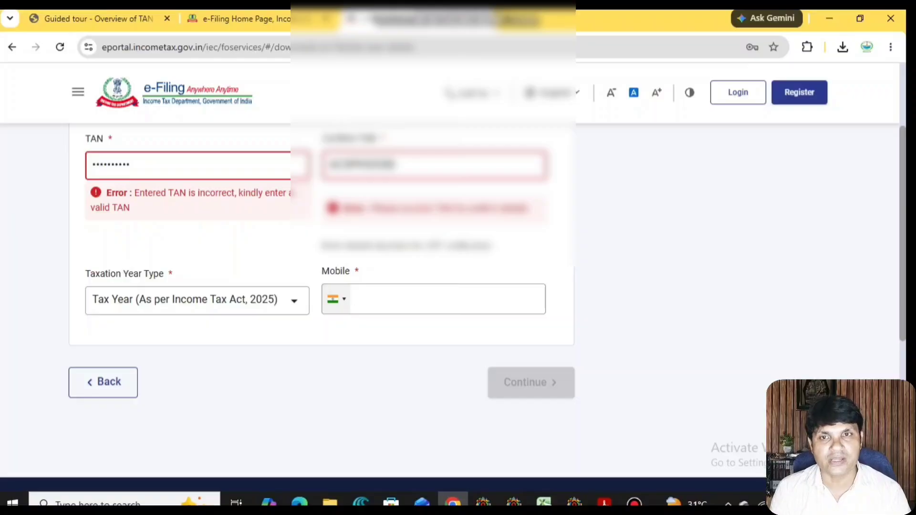
Switch to the open Download Challan Status Inquiry (CSI) File page and examine its heading, payment dates and challan list
click(253, 19)
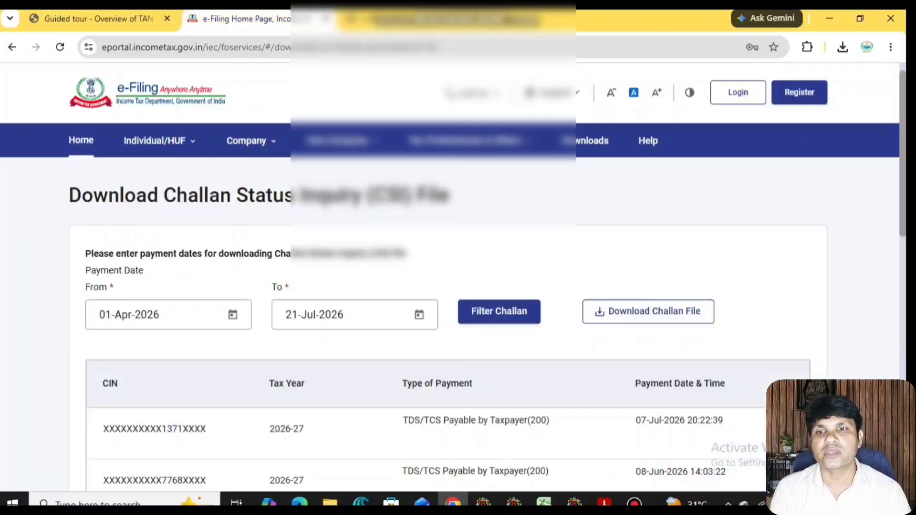
drag(81, 195, 448, 195)
click(470, 205)
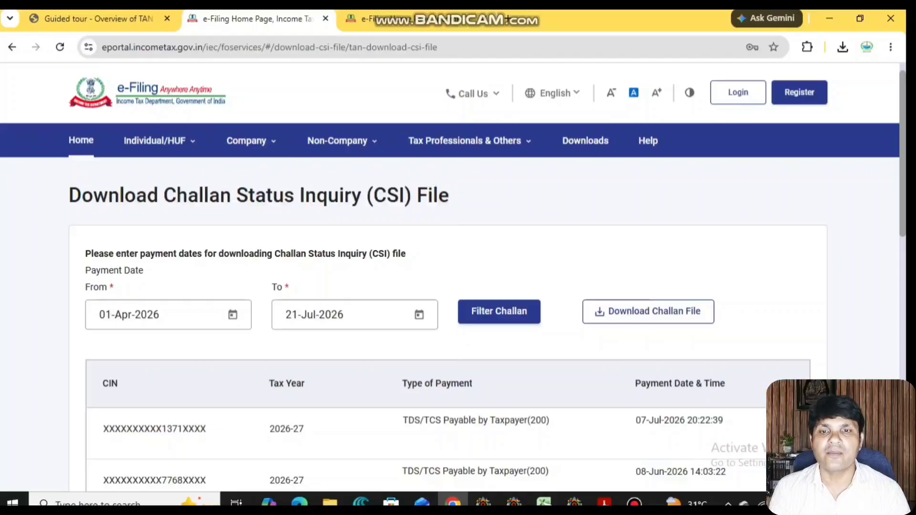
scroll(448, 305, down, 2)
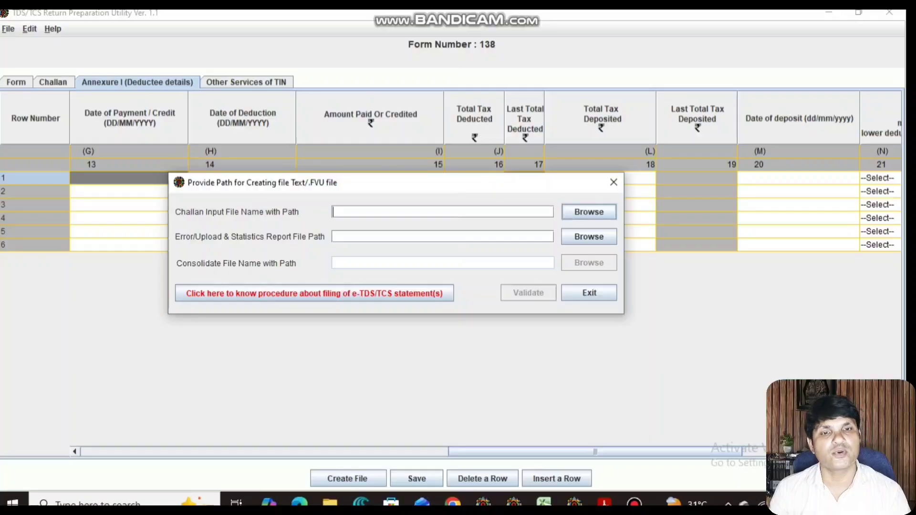
In the RPU file-creation dialog, choose the downloaded .csi file from Q1's CSI File folder as the challan input file
click(588, 212)
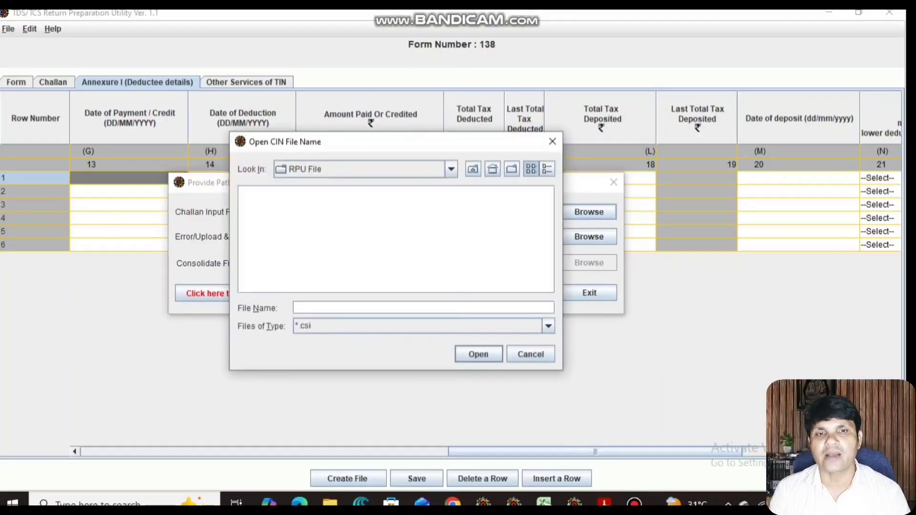
click(473, 169)
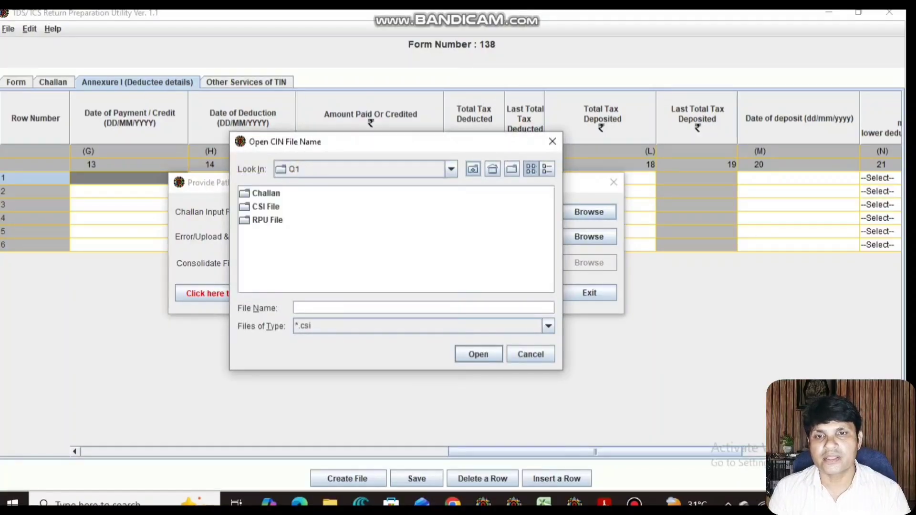
double_click(266, 206)
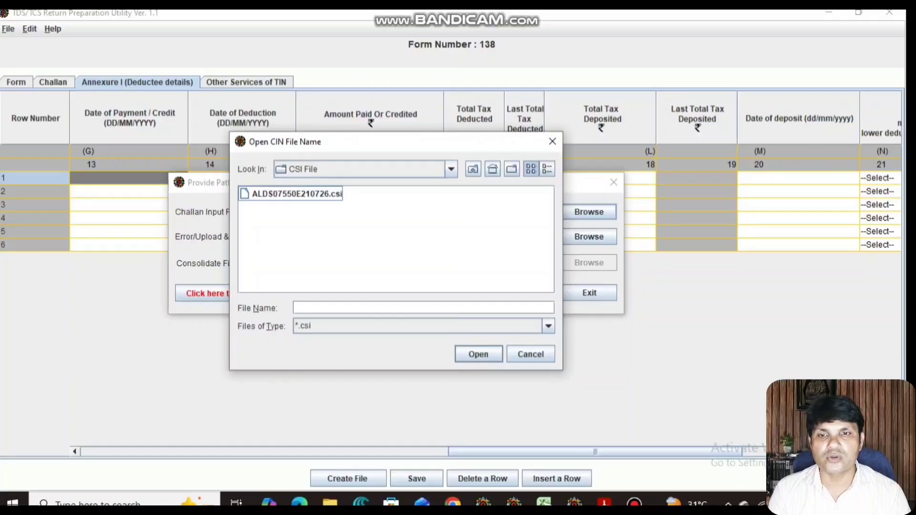
double_click(296, 193)
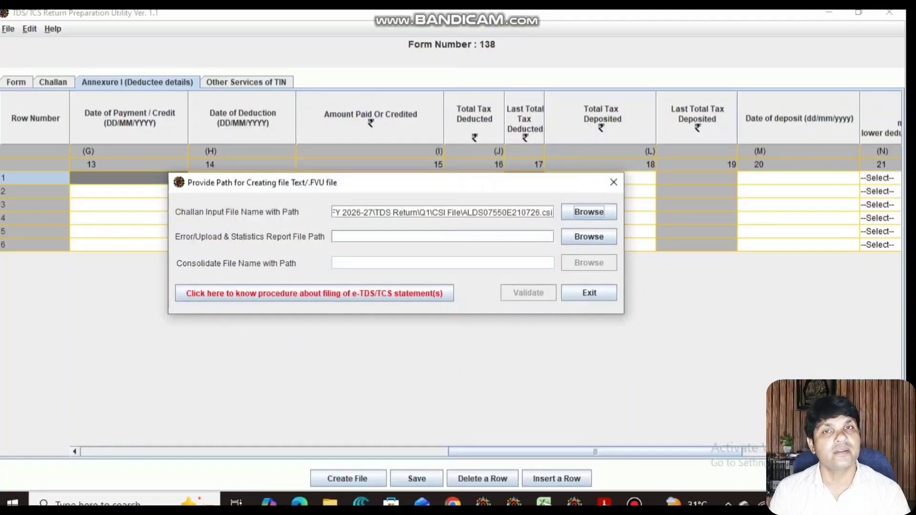
Set the Error/Upload & Statistics Report path with the file name 138RQ1 and validate the statement
click(589, 236)
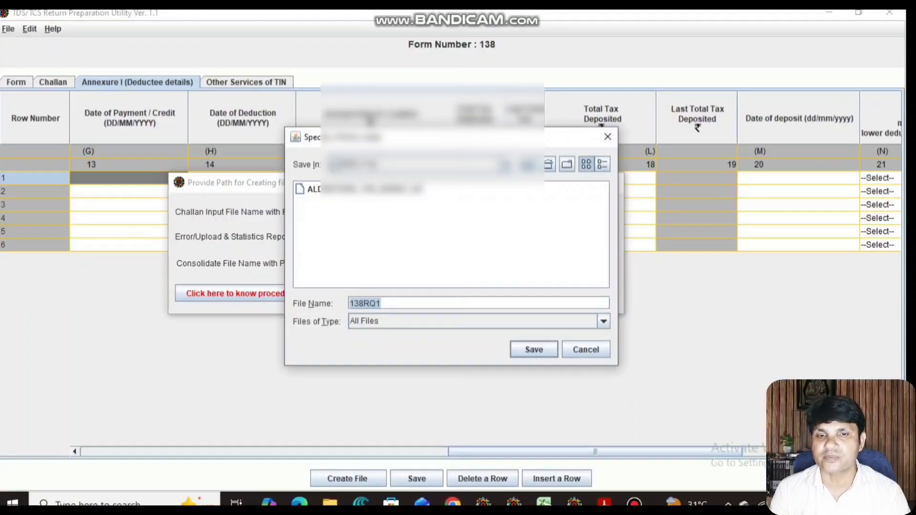
click(586, 349)
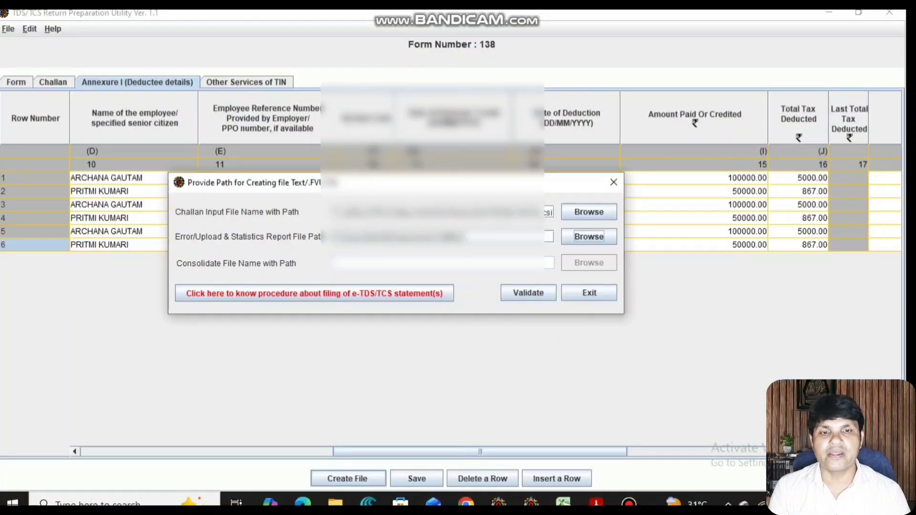
click(528, 293)
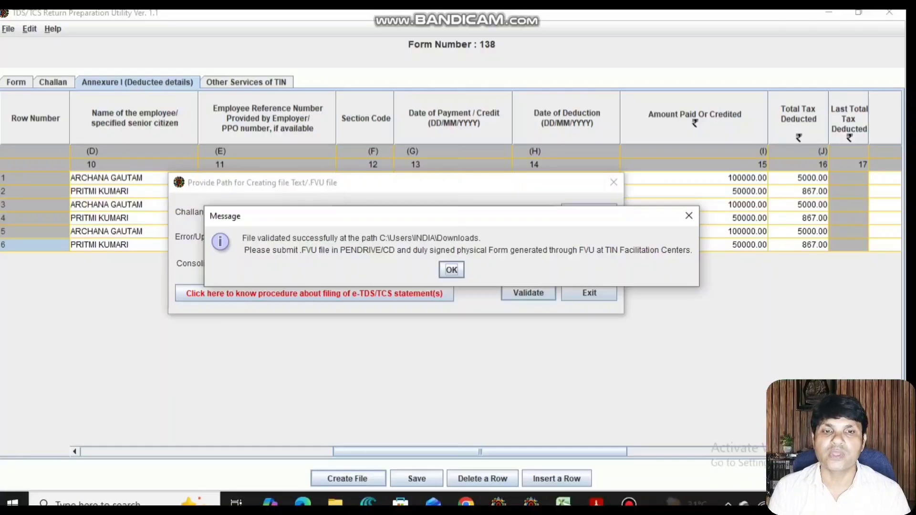
key(Return)
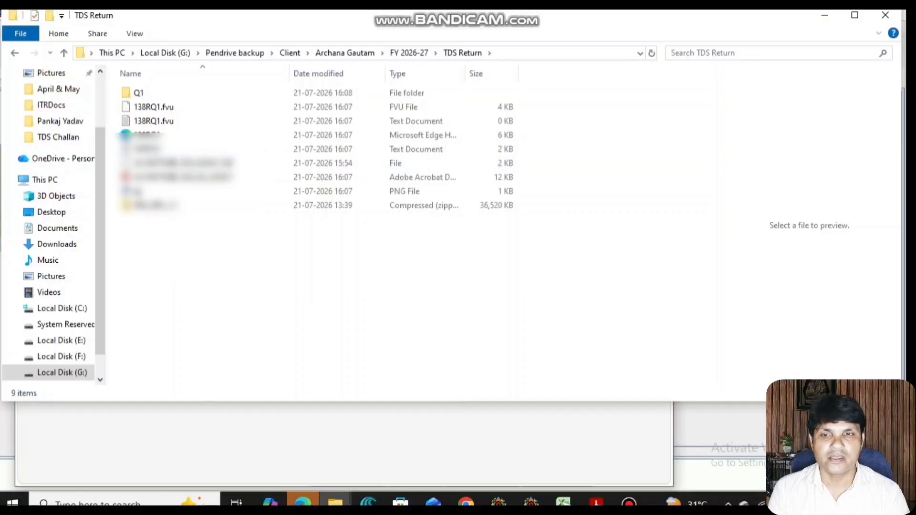
Circle the PDF and the 138RQ1.fvu file in the TDS Return folder in red, then close the drawing palette
key(ctrl+alt+d)
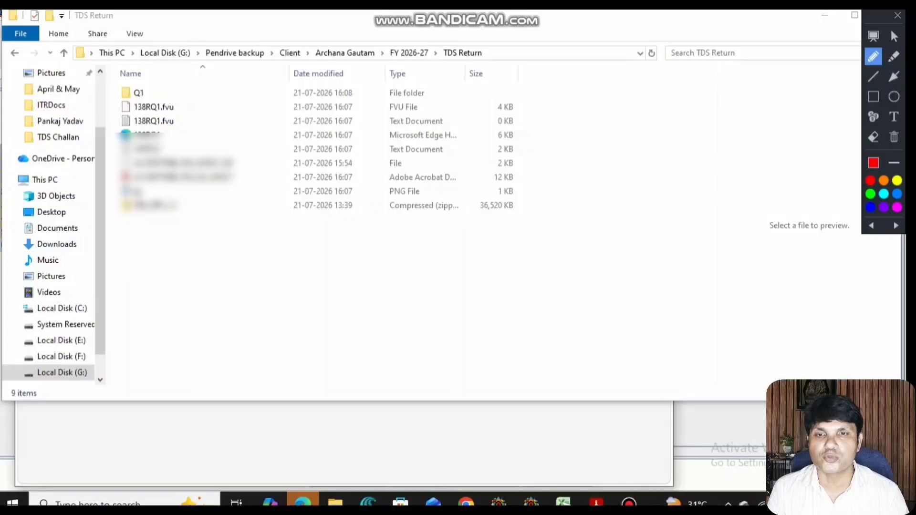
mouse_move(126, 177)
mouse_down()
mouse_move(146, 190)
mouse_move(205, 196)
mouse_move(239, 188)
mouse_move(234, 168)
mouse_move(210, 165)
mouse_move(123, 168)
mouse_move(117, 180)
mouse_up()
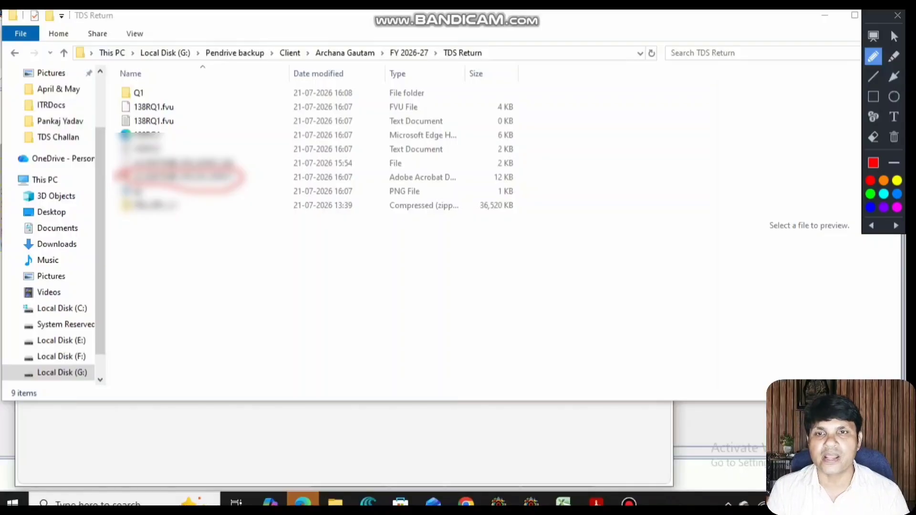
mouse_move(119, 112)
mouse_down()
mouse_move(188, 109)
mouse_move(137, 101)
mouse_move(118, 111)
mouse_up()
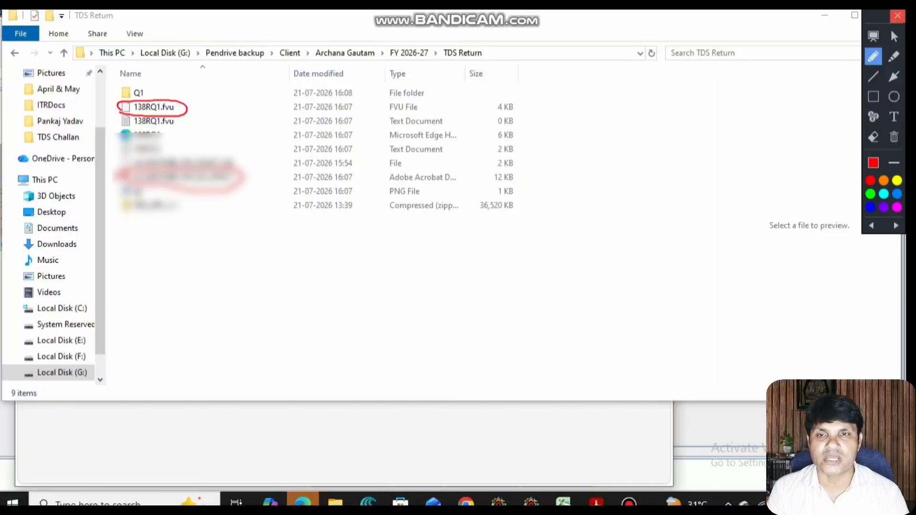
click(897, 15)
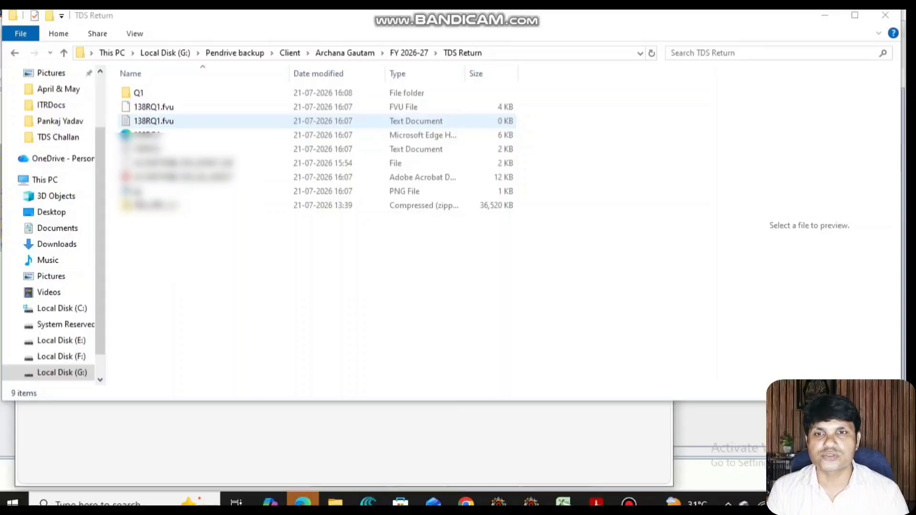
Compress the 138RQ1.fvu file in the TDS Return folder into a zipped folder
click(159, 108)
right_click(160, 111)
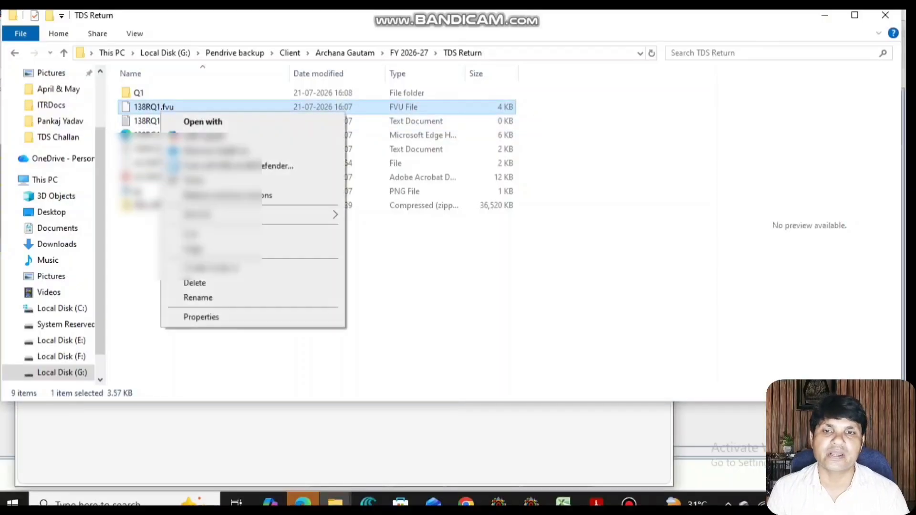
mouse_move(215, 215)
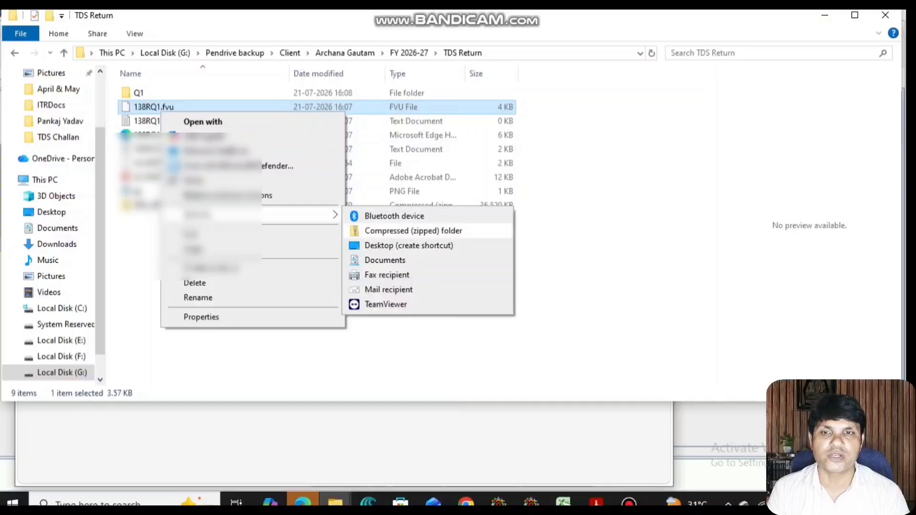
click(396, 231)
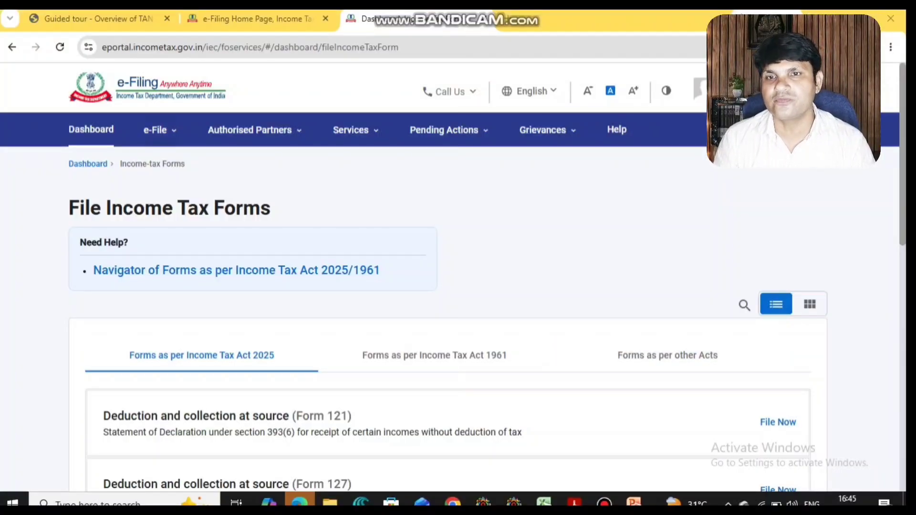
On the e-Filing portal, start filing the quarterly TDS/TCS Return (138,140,143,144) from the forms as per Income Tax Act 2025
click(160, 130)
mouse_move(196, 164)
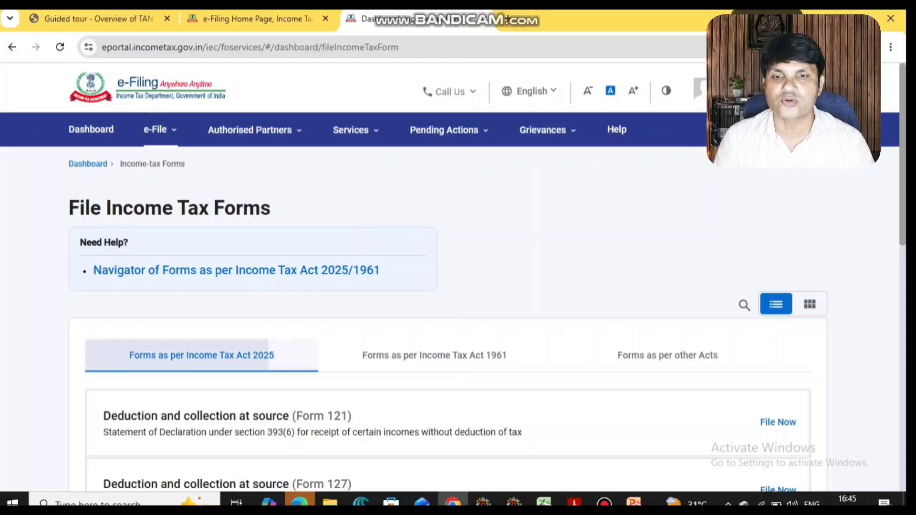
click(165, 356)
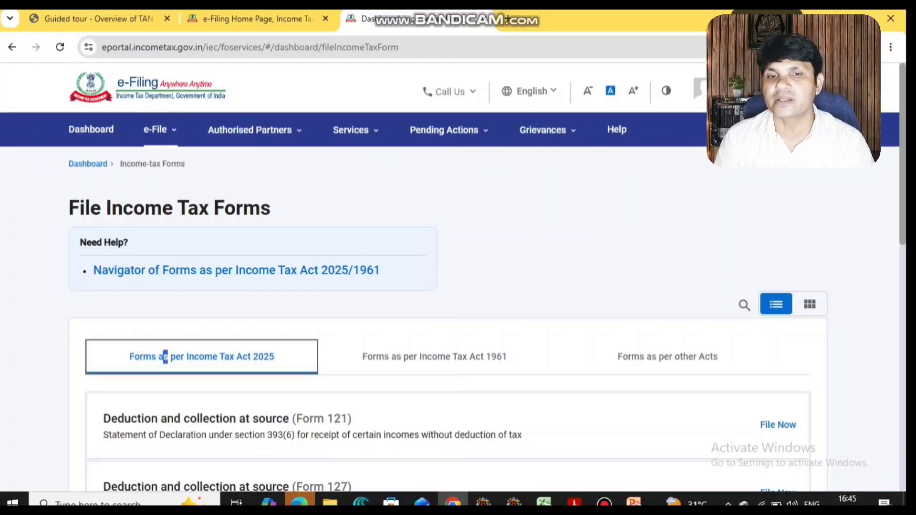
scroll(449, 286, down, 10)
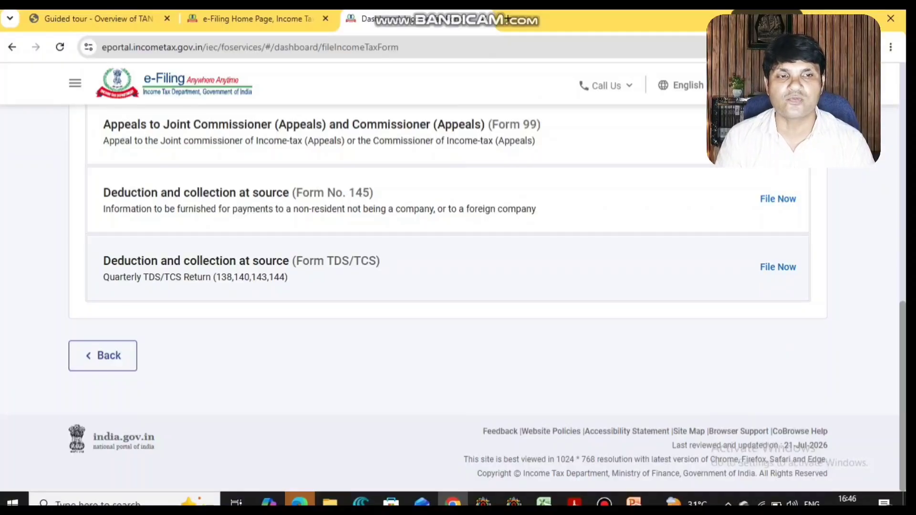
click(778, 268)
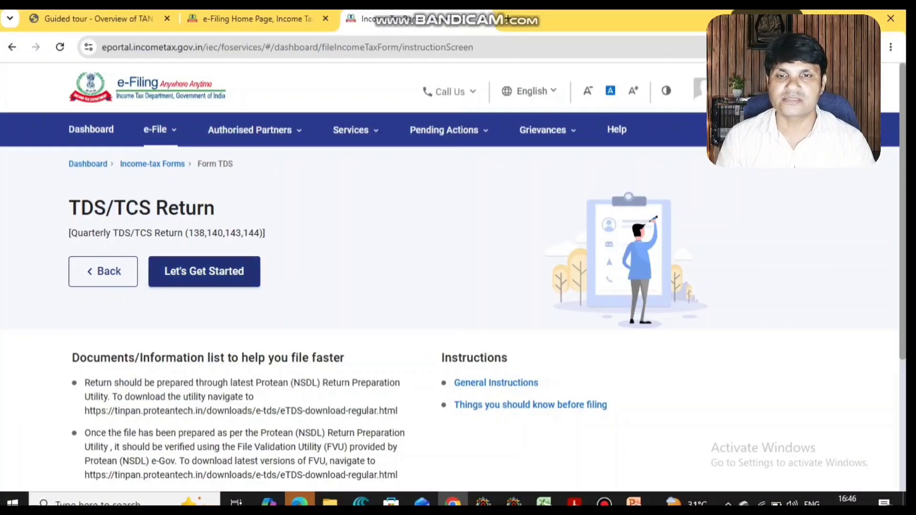
click(204, 271)
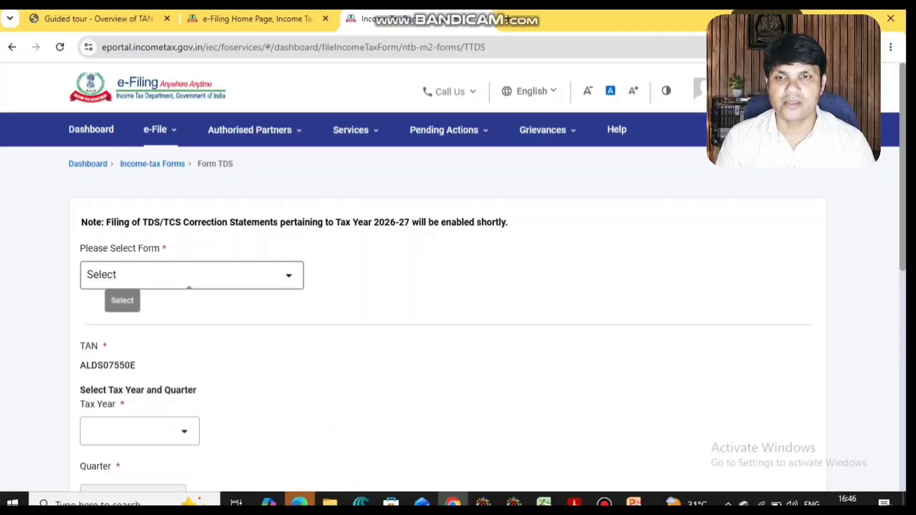
Select form 138 (Salary) for the TDS upload, with tax year 2026-27, quarter Q1 and upload type Regular
click(189, 286)
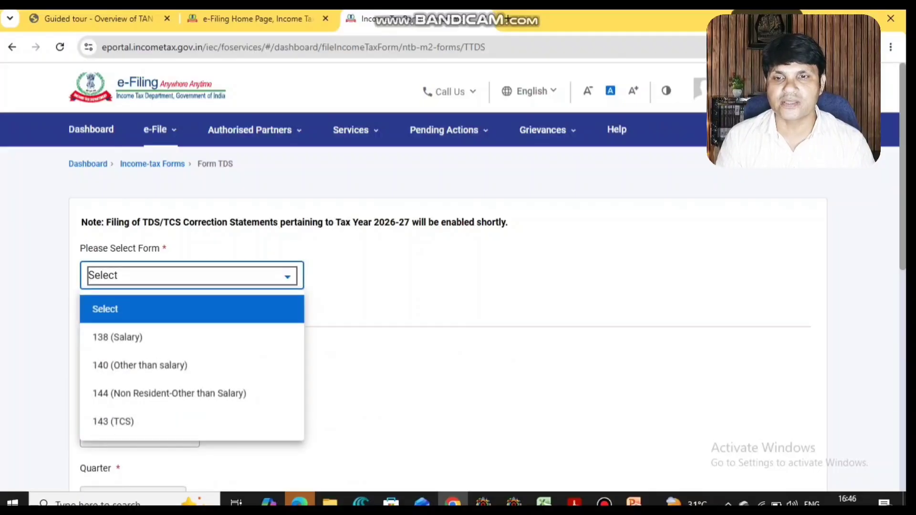
click(118, 337)
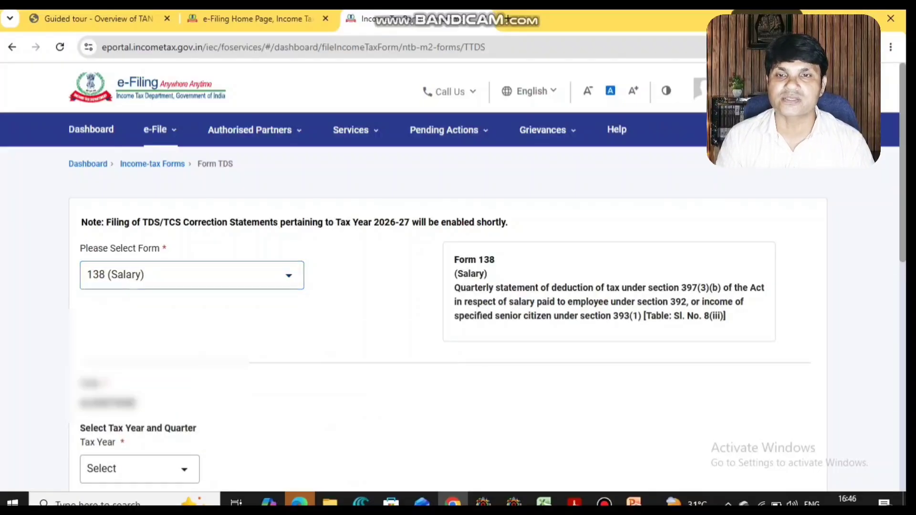
scroll(458, 287, down, 5)
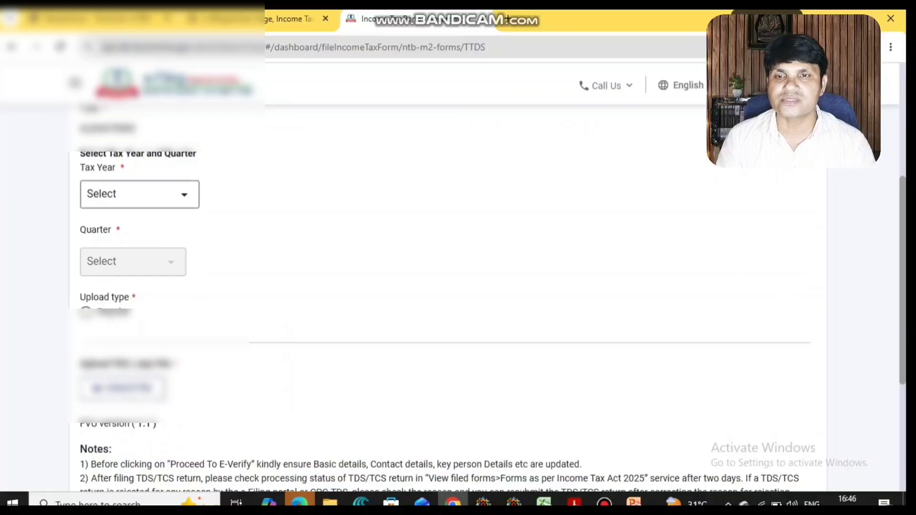
click(143, 195)
click(110, 256)
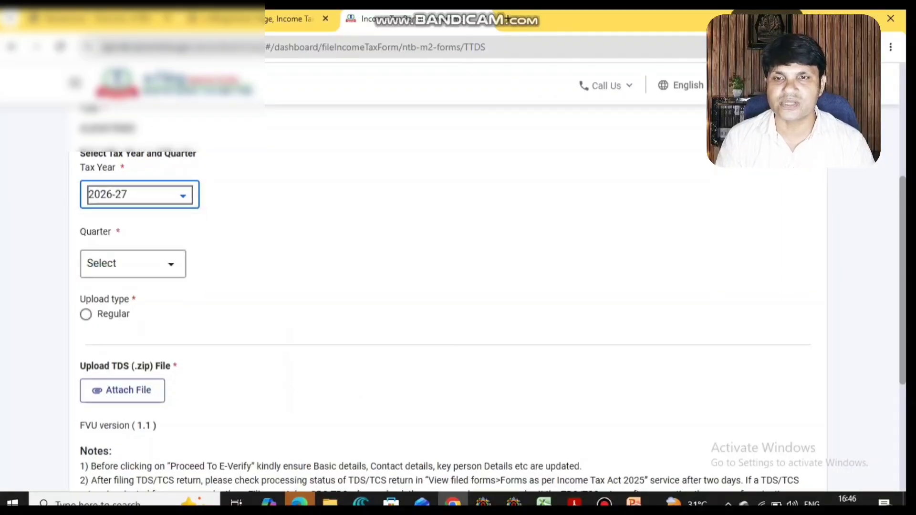
click(134, 263)
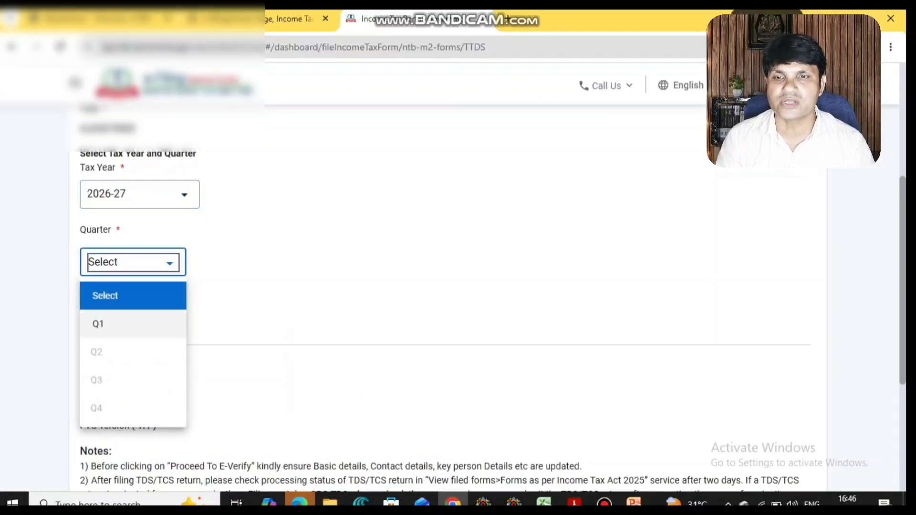
click(133, 324)
click(86, 315)
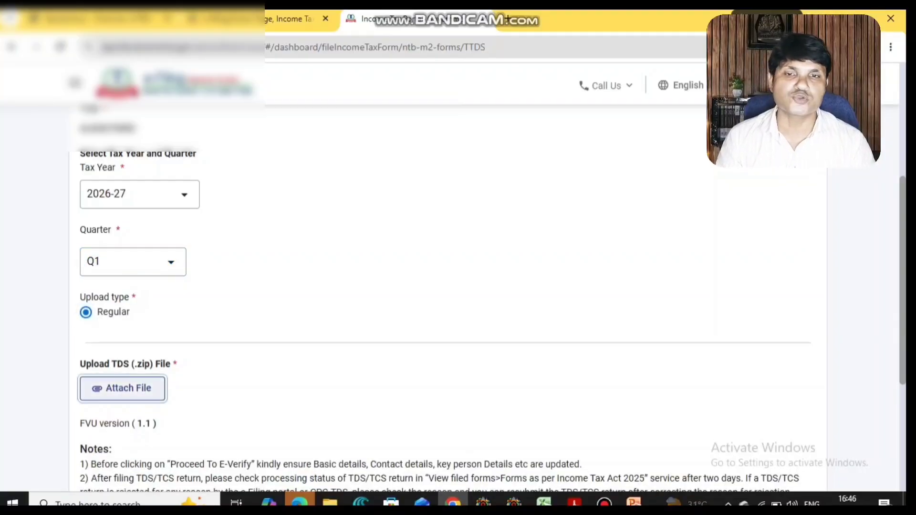
Attach the zipped 138RQ1 file from the TDS Return folder and proceed to e-verification, confirming the request
click(122, 389)
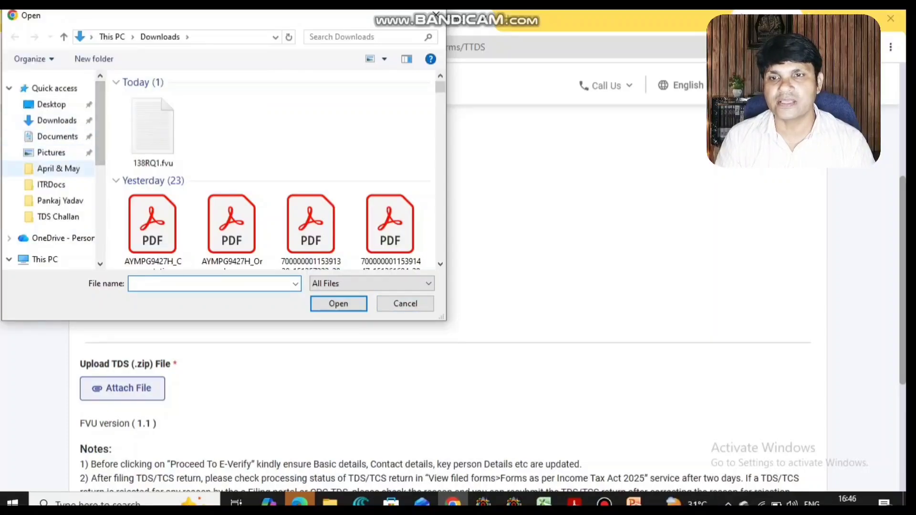
click(58, 169)
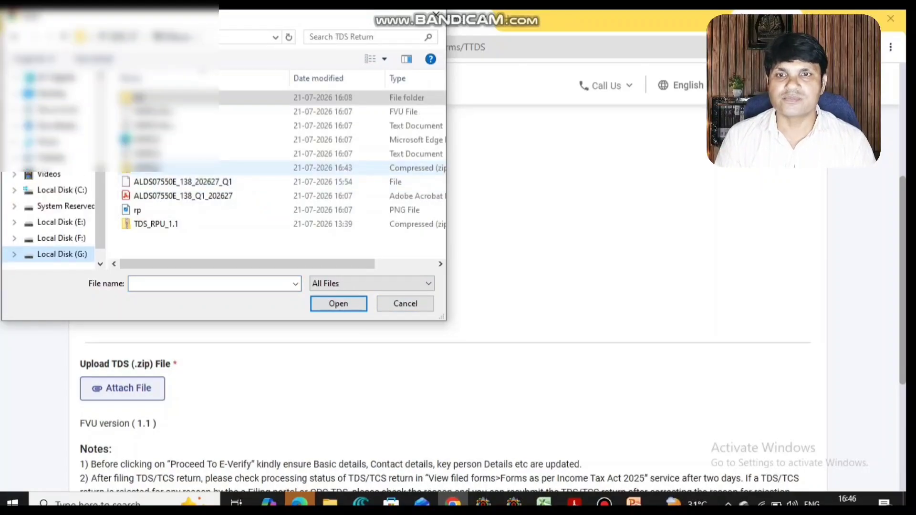
double_click(148, 167)
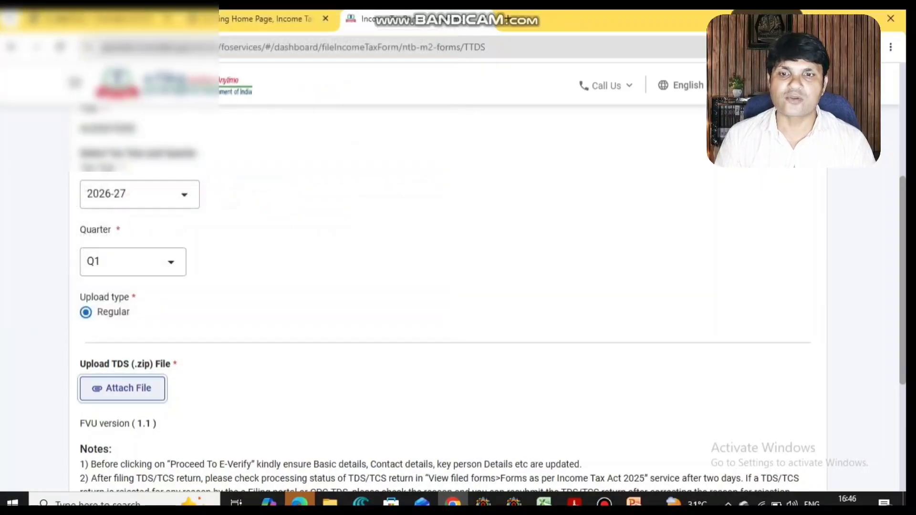
scroll(458, 306, down, 5)
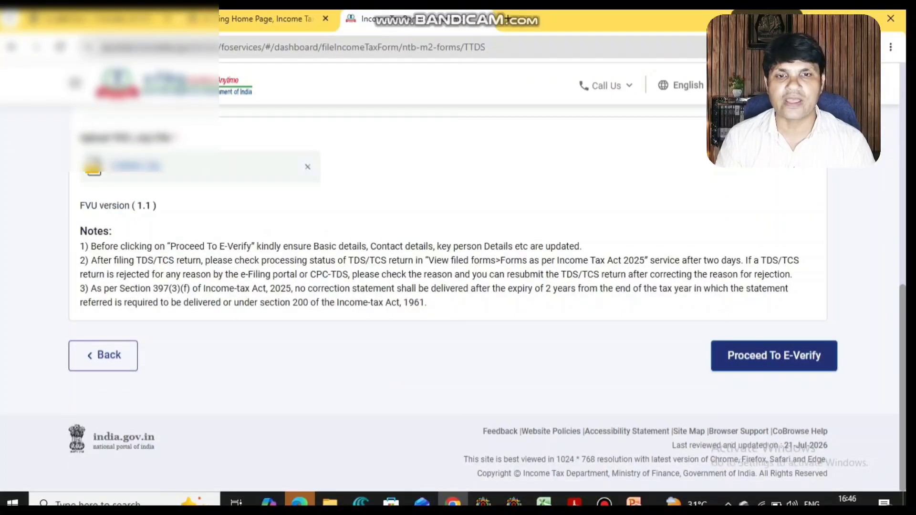
click(774, 355)
click(455, 333)
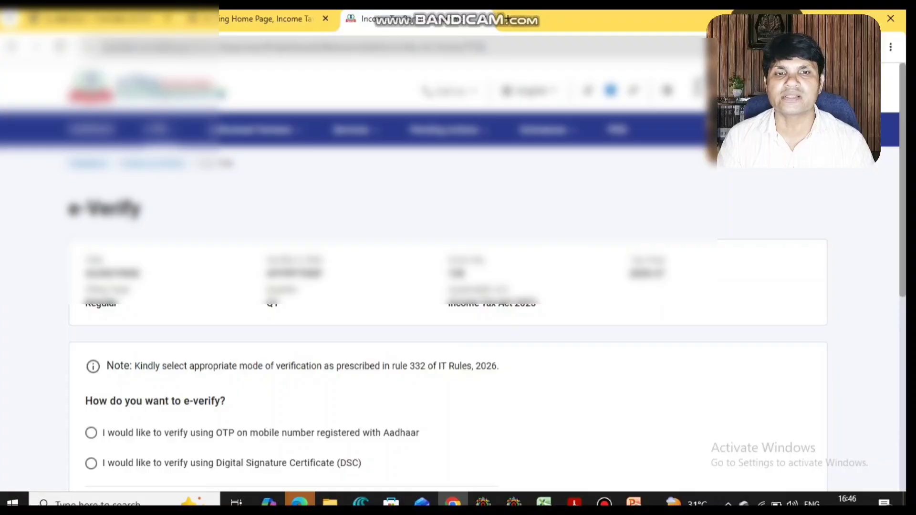
Choose e-verification using an OTP on the mobile number registered with Aadhaar and continue
scroll(458, 286, down, 4)
click(91, 238)
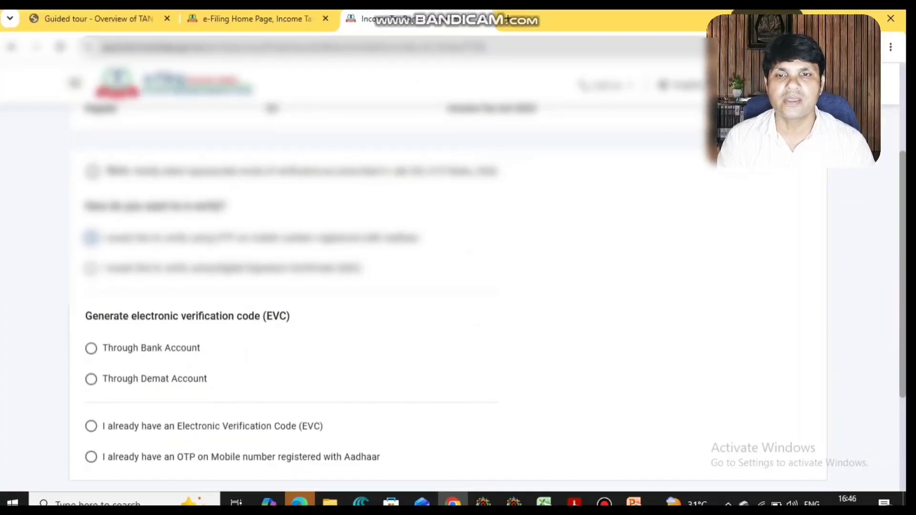
scroll(458, 301, down, 3)
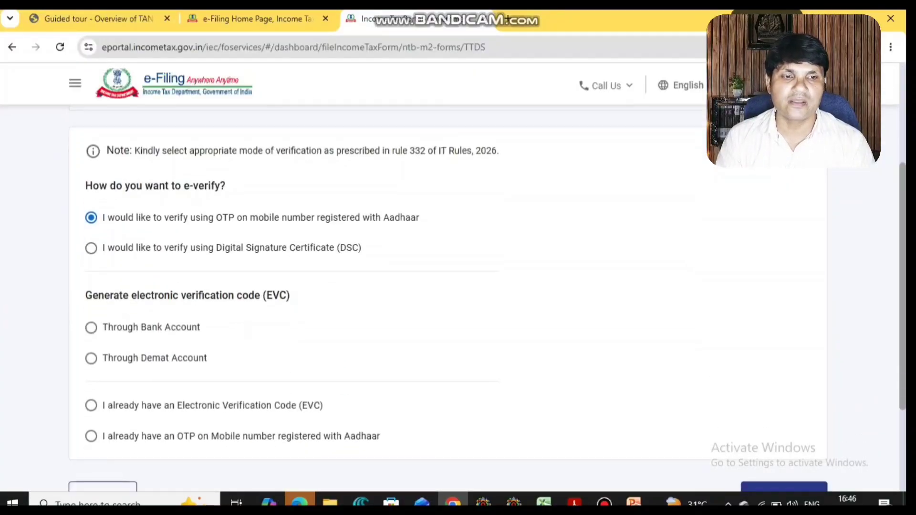
click(784, 355)
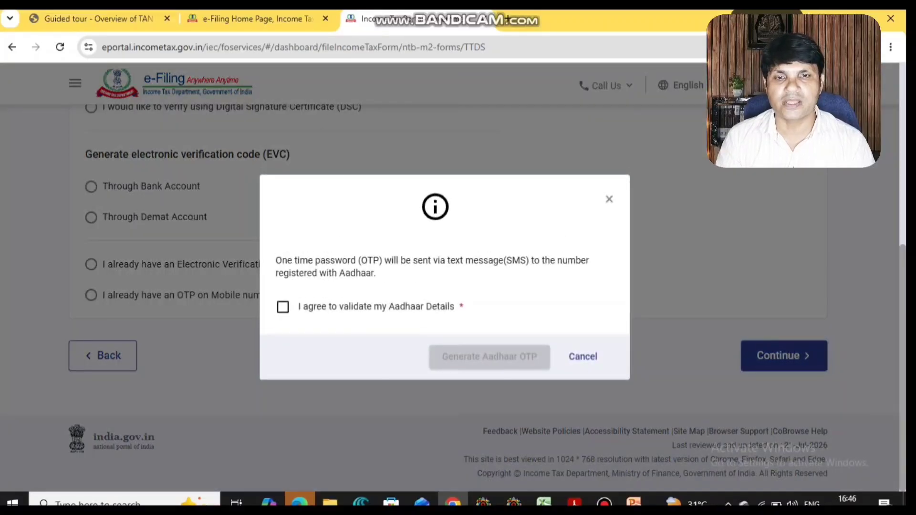
Agree to validate the Aadhaar details, generate the Aadhaar OTP, and confirm the submission of Form 138
click(283, 307)
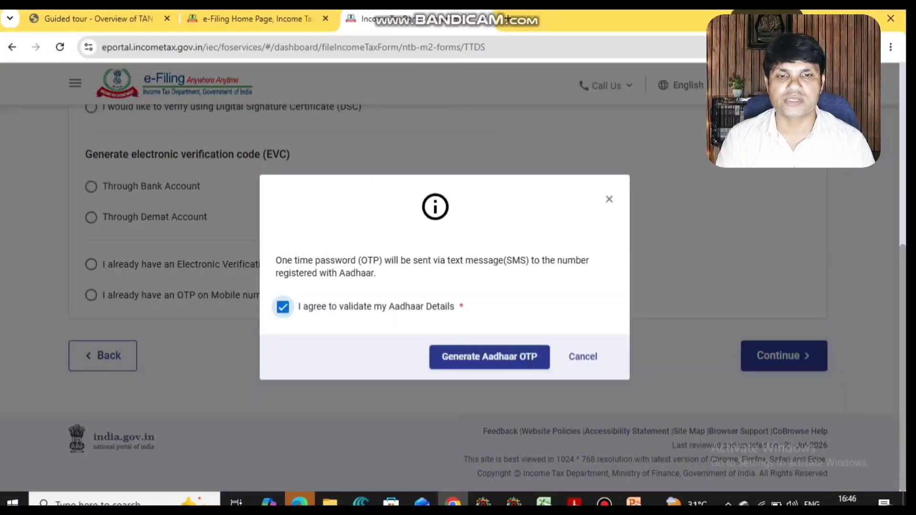
click(489, 357)
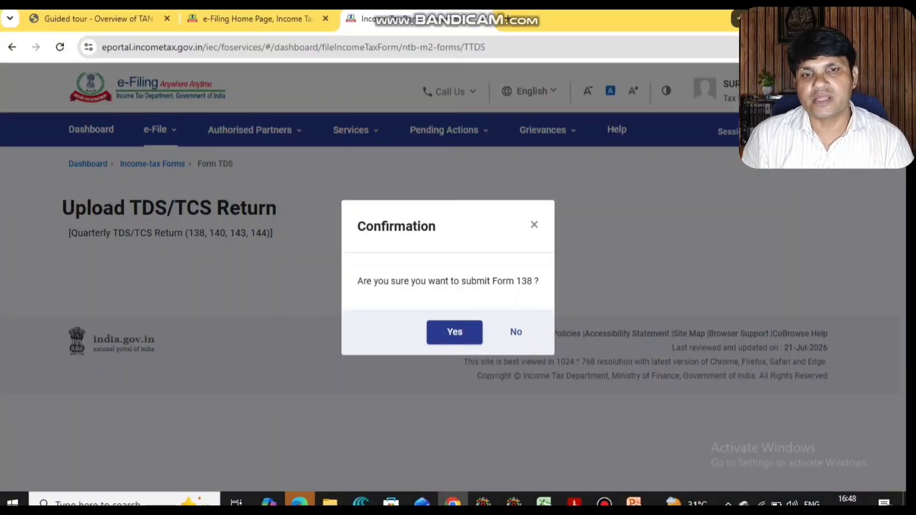
click(454, 332)
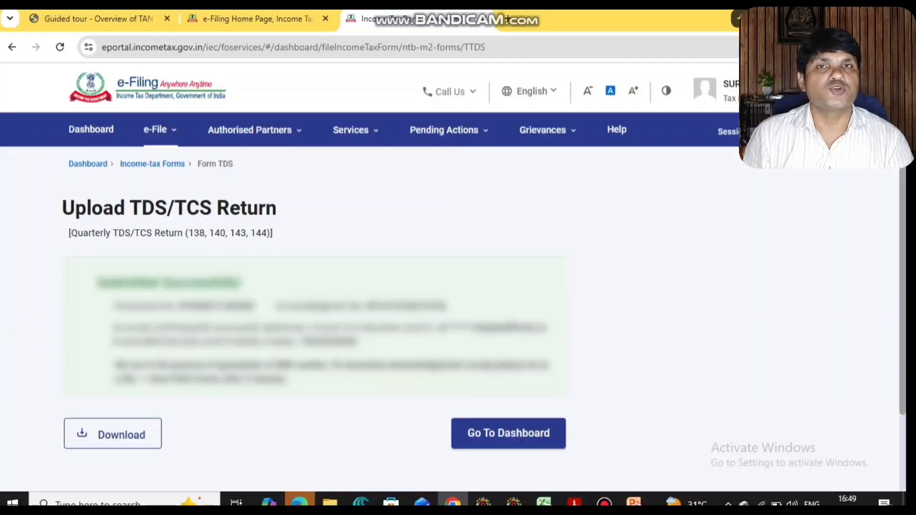